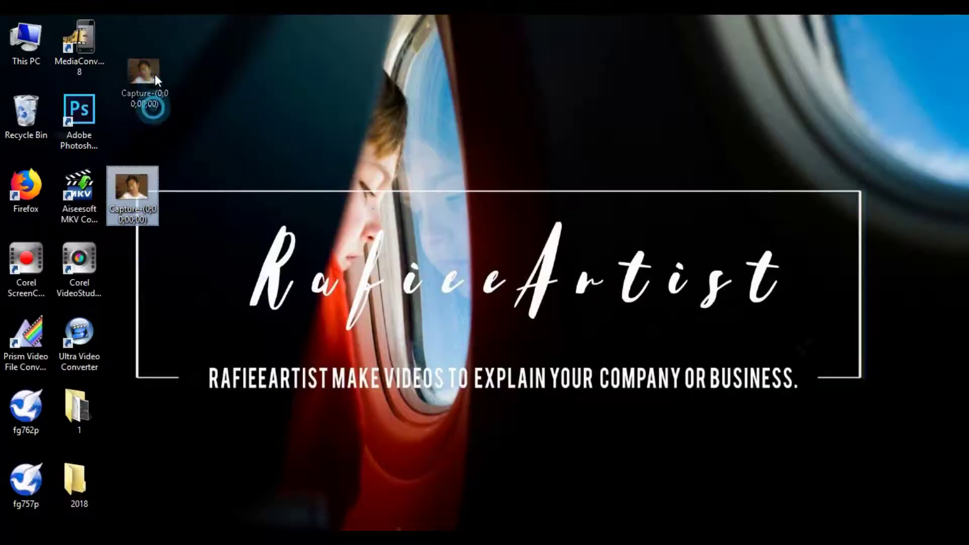
Step: Move the screen-capture file on the desktop out of the way
{"action": "left_click_drag", "start_coordinate": [156, 74], "coordinate": [147, 61]}
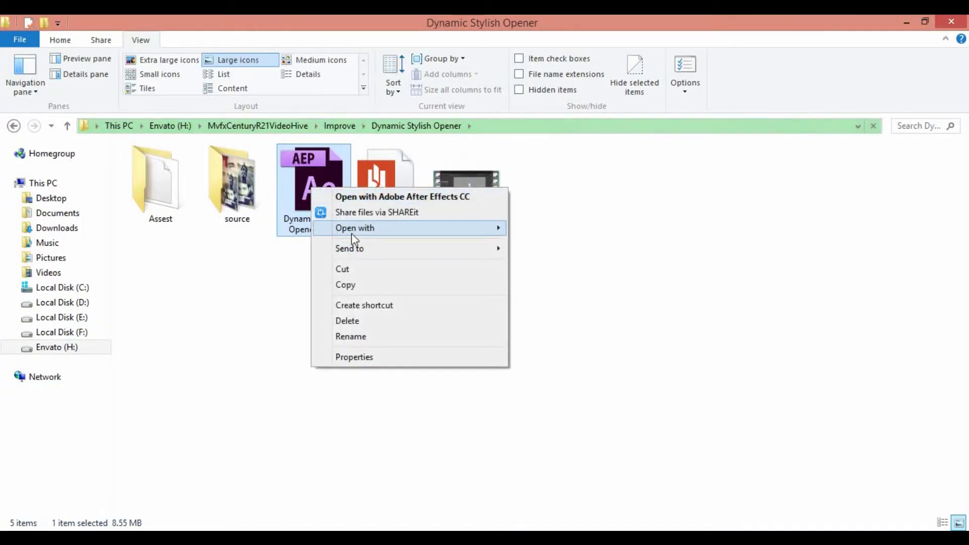
Step: Open the Dynamic Stylish Opener project and expand Edit Me down to the Image-1 composition
{"action": "mouse_move", "coordinate": [351, 233]}
{"action": "left_click", "coordinate": [561, 242]}
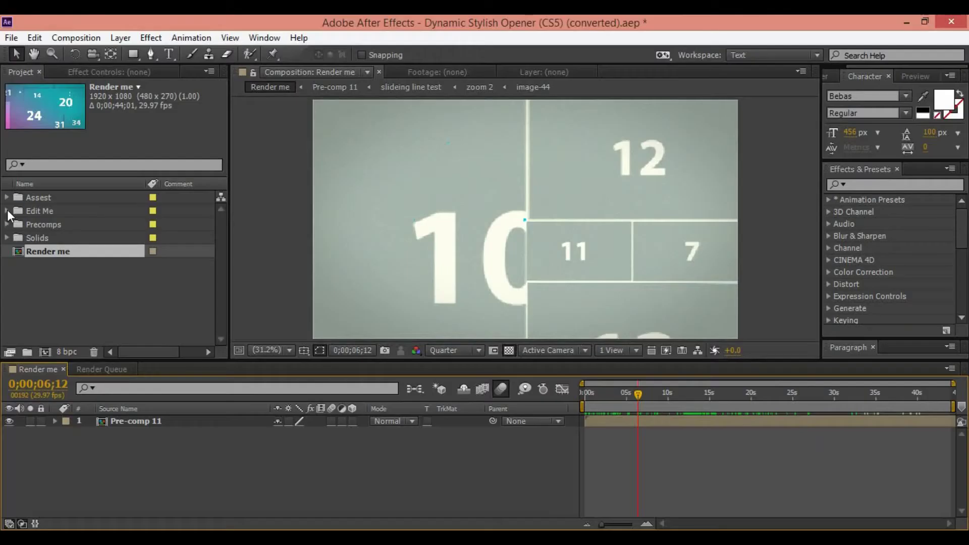
{"action": "left_click", "coordinate": [7, 210]}
{"action": "left_click", "coordinate": [80, 226]}
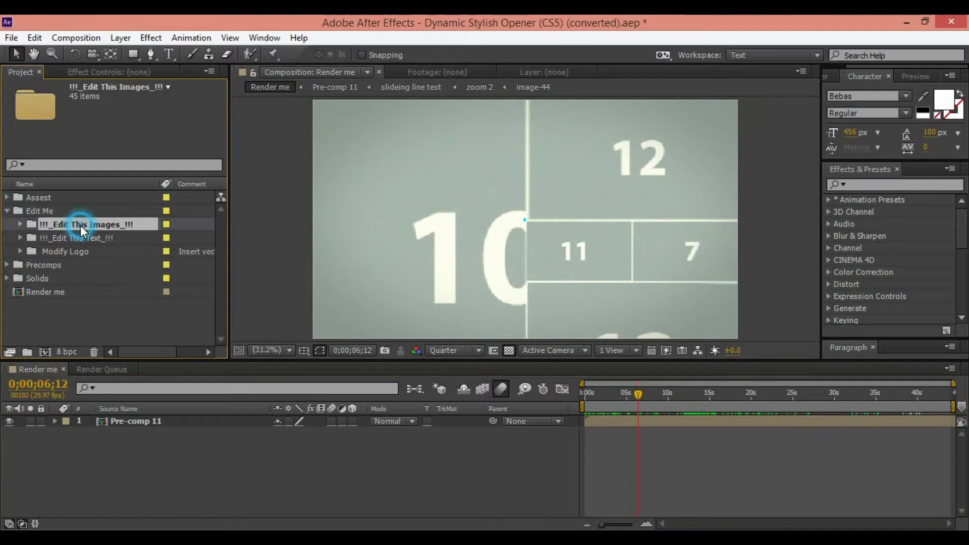
{"action": "left_click", "coordinate": [19, 224]}
{"action": "left_click", "coordinate": [87, 208]}
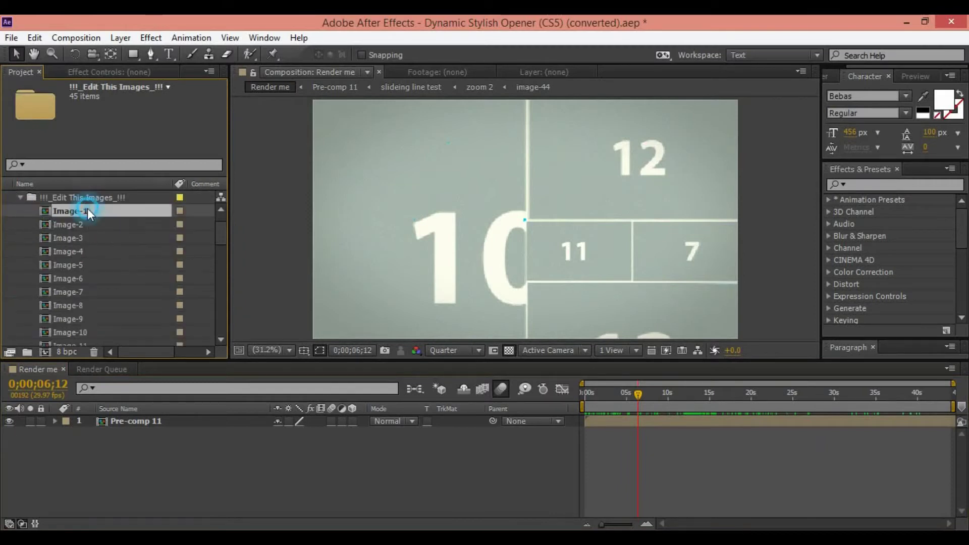
Step: Import photos 01 (2) through 12 from the FASHION folder as footage
{"action": "right_click", "coordinate": [19, 234]}
{"action": "mouse_move", "coordinate": [63, 303]}
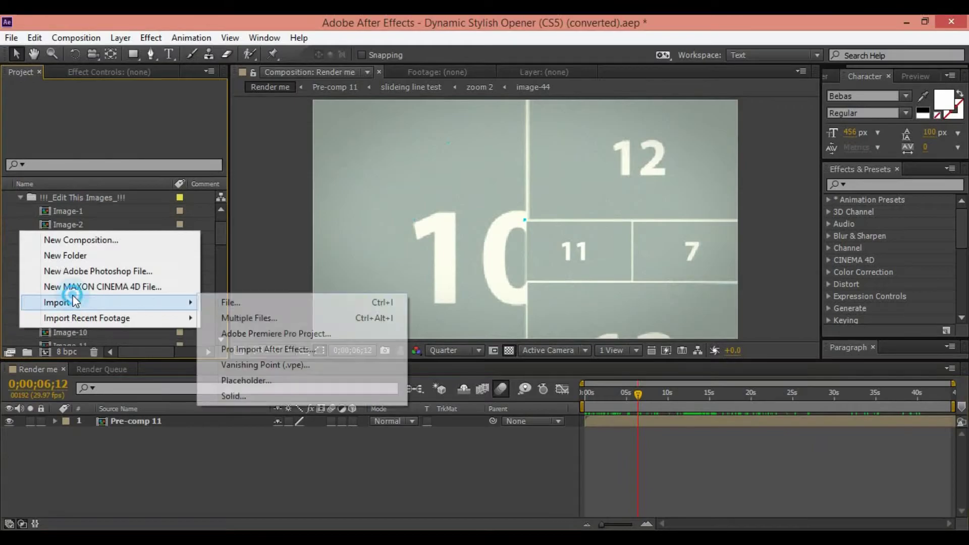
{"action": "left_click", "coordinate": [250, 303]}
{"action": "left_click", "coordinate": [266, 135]}
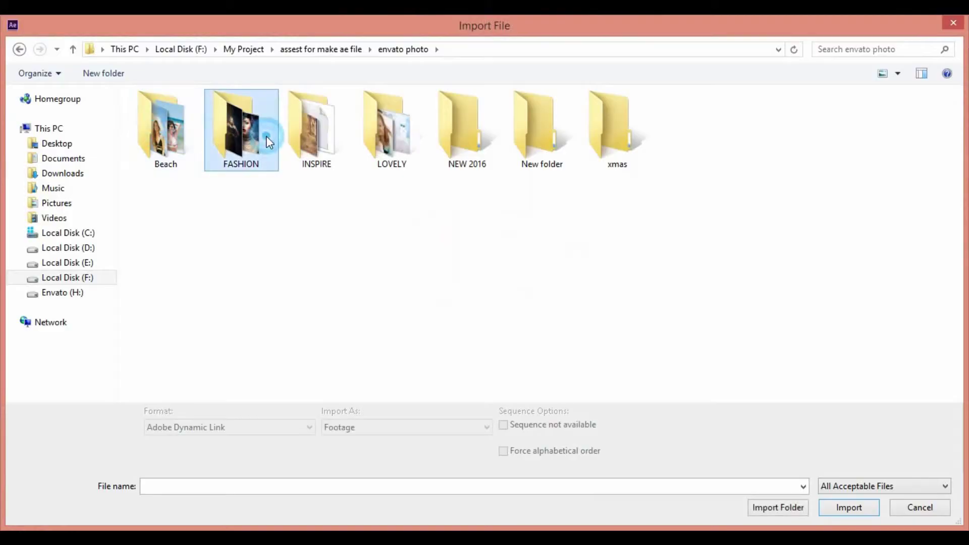
{"action": "double_click", "coordinate": [265, 135]}
{"action": "left_click", "coordinate": [246, 135]}
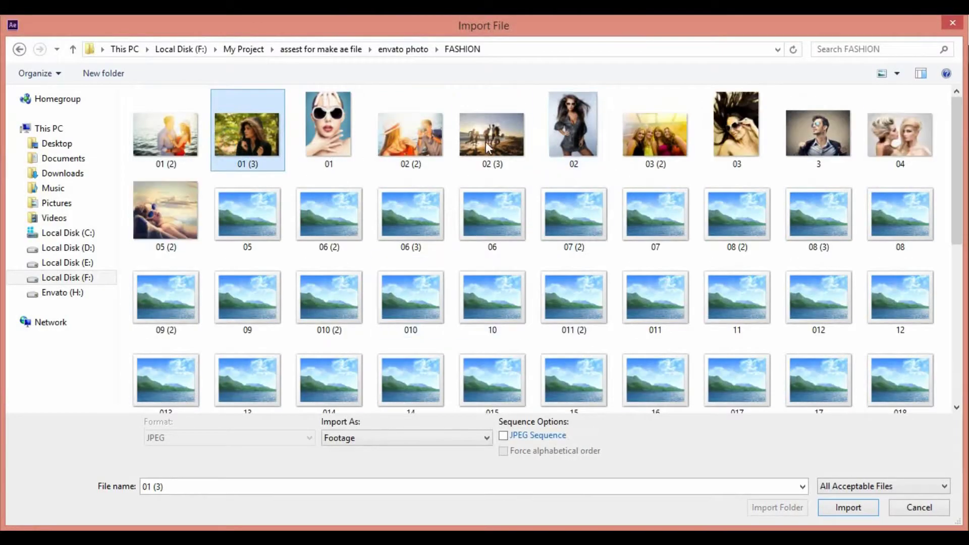
{"action": "left_click", "coordinate": [597, 309], "text": "ctrl"}
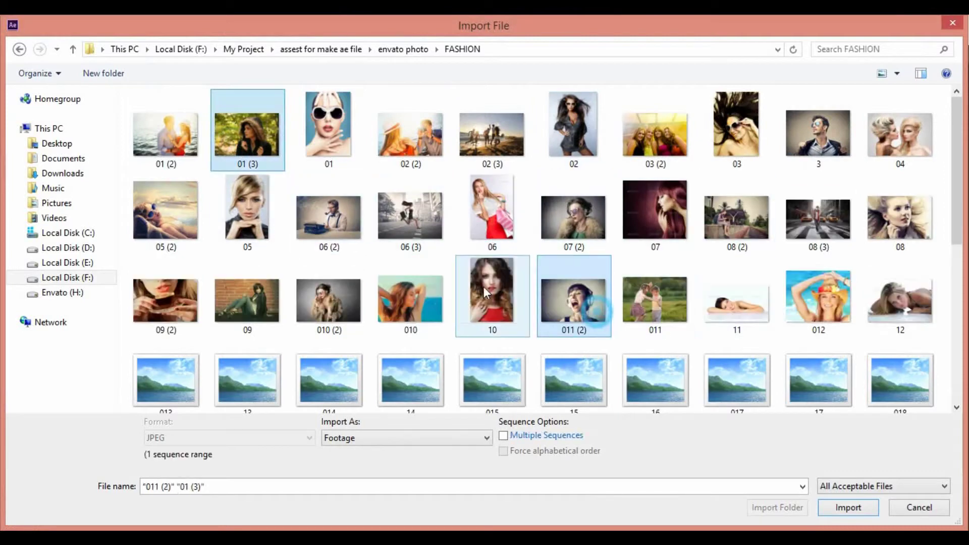
{"action": "left_click", "coordinate": [900, 301]}
{"action": "left_click", "coordinate": [172, 147], "text": "shift"}
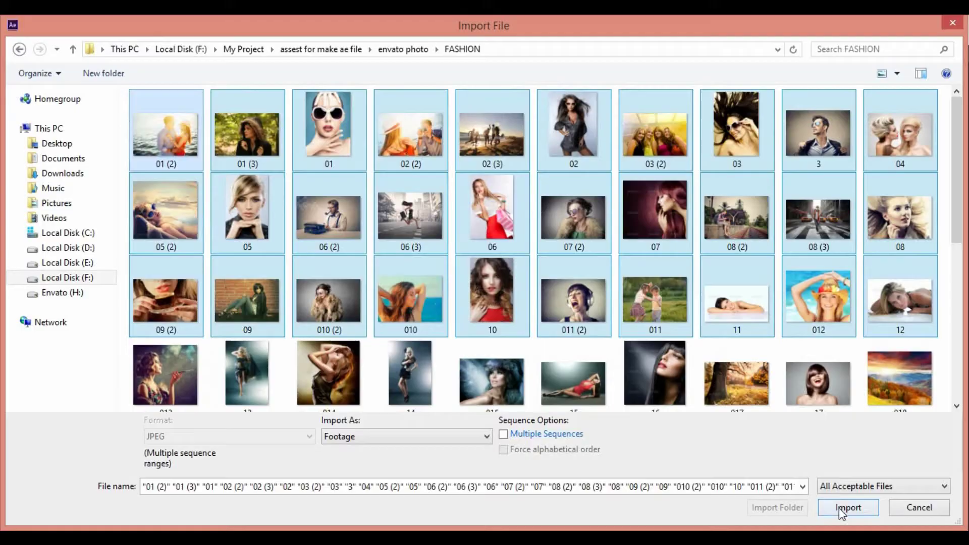
{"action": "left_click", "coordinate": [857, 514]}
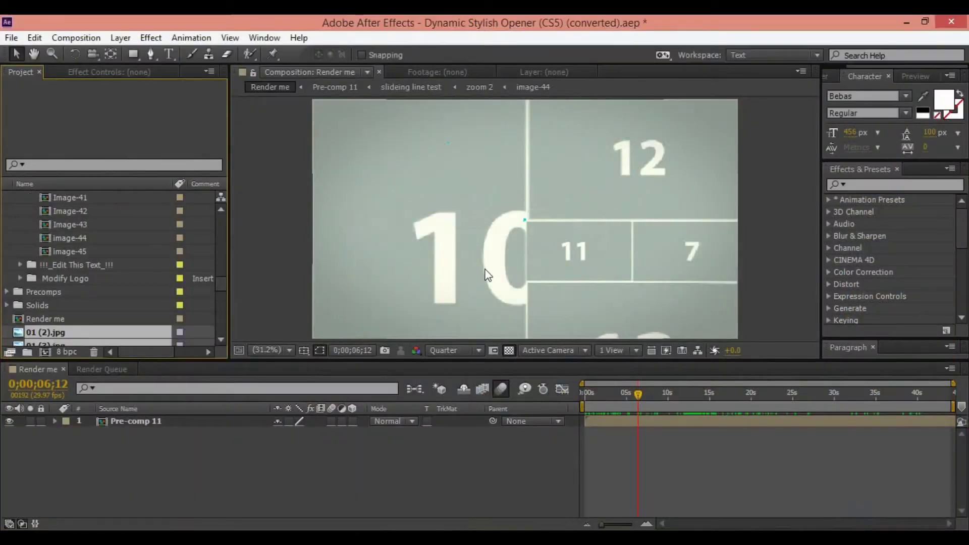
Step: Gather the imported photos into a new folder named 'image for replace'
{"action": "left_click_drag", "start_coordinate": [31, 340], "coordinate": [29, 349]}
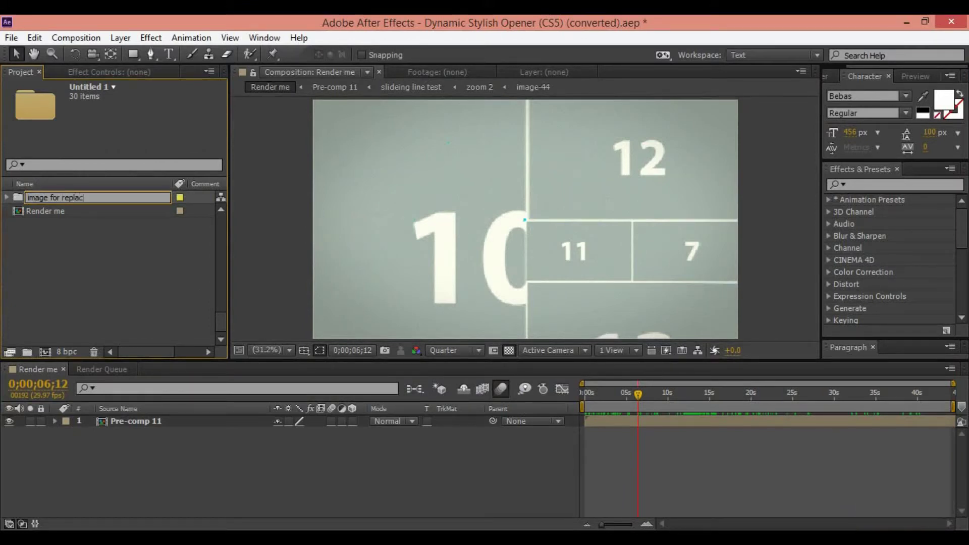
{"action": "key", "text": "Return"}
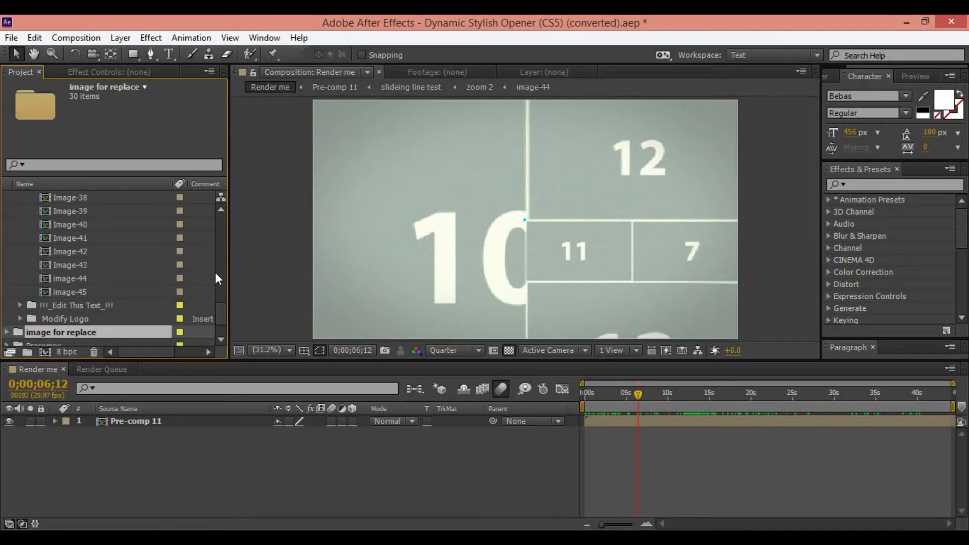
{"action": "left_click_drag", "start_coordinate": [218, 316], "coordinate": [220, 251]}
Step: Select the compositions Image-1 through image-45 in the Project panel
{"action": "left_click", "coordinate": [92, 243]}
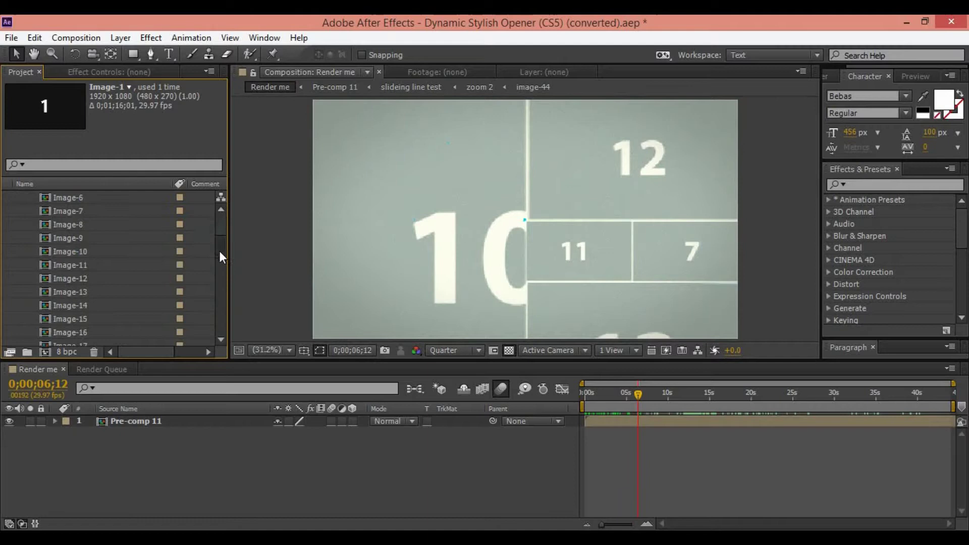
{"action": "left_click_drag", "start_coordinate": [227, 306], "coordinate": [227, 317]}
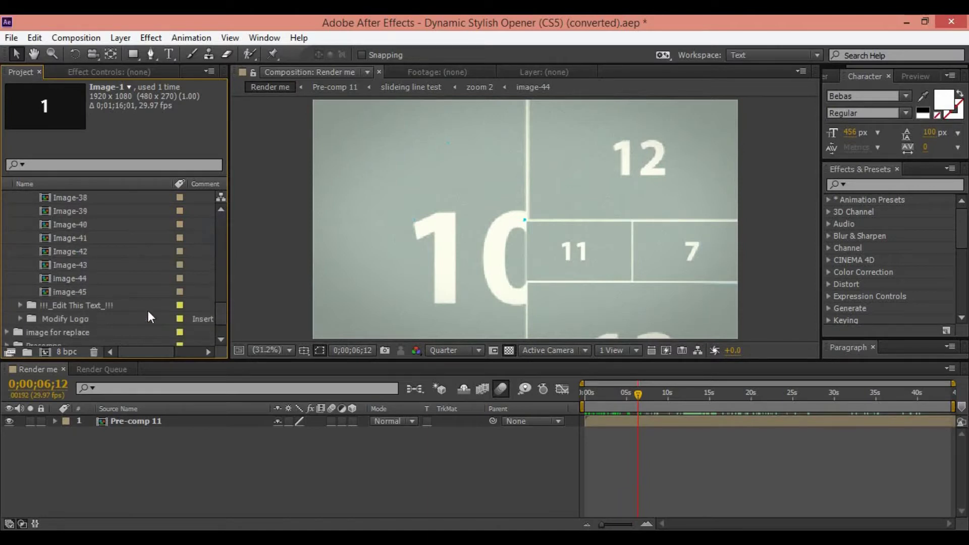
{"action": "left_click", "coordinate": [83, 293], "text": "shift"}
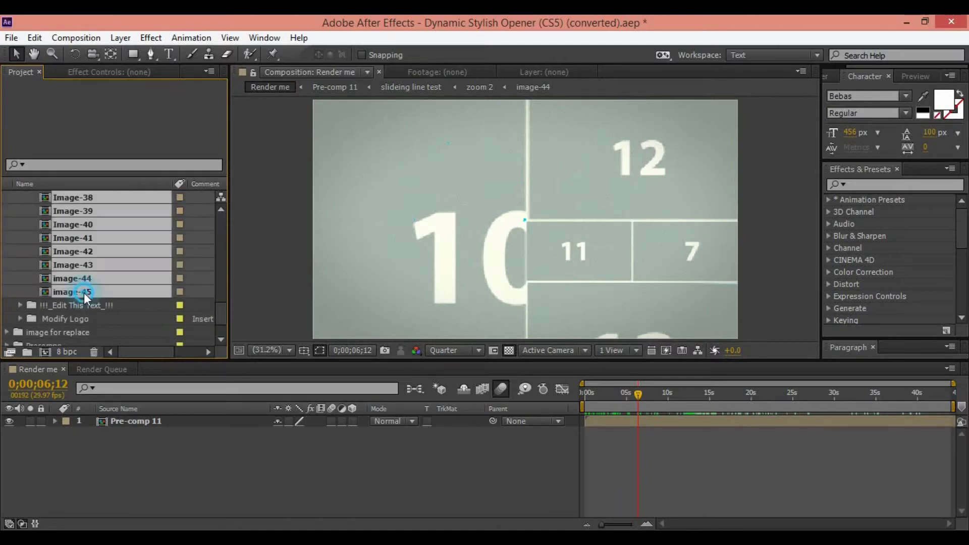
Step: Open the selected image compositions and bring Image-1 to the front
{"action": "double_click", "coordinate": [73, 222]}
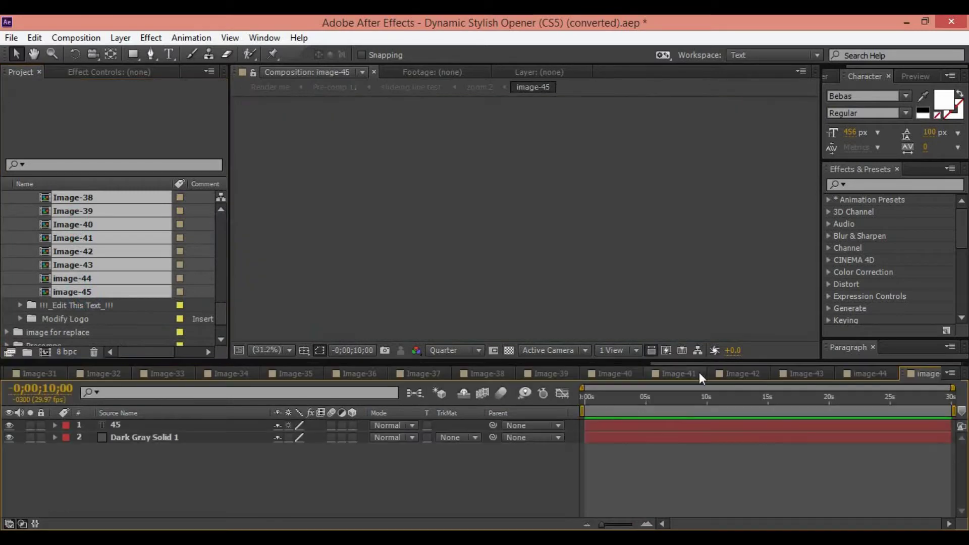
{"action": "left_click_drag", "start_coordinate": [713, 362], "coordinate": [17, 361]}
{"action": "left_click", "coordinate": [177, 374]}
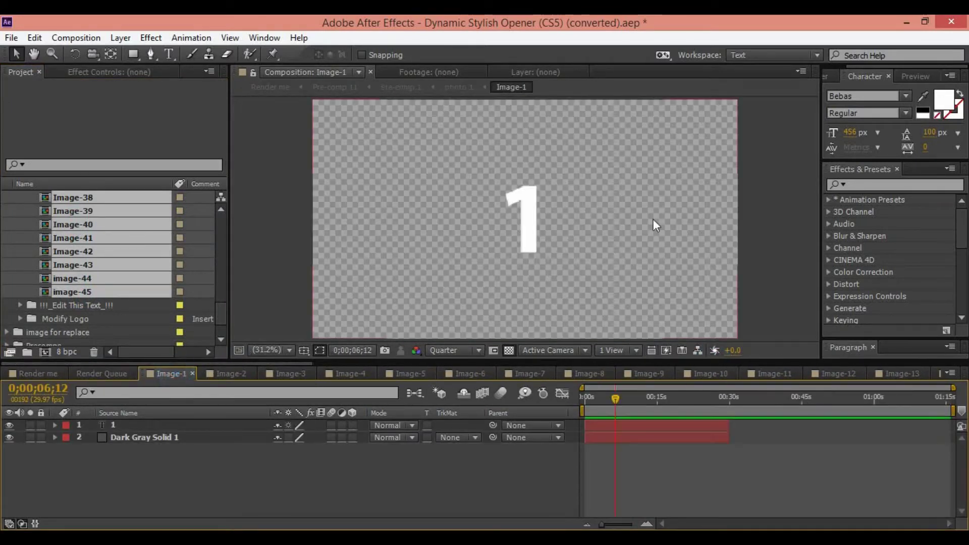
{"action": "left_click", "coordinate": [223, 314]}
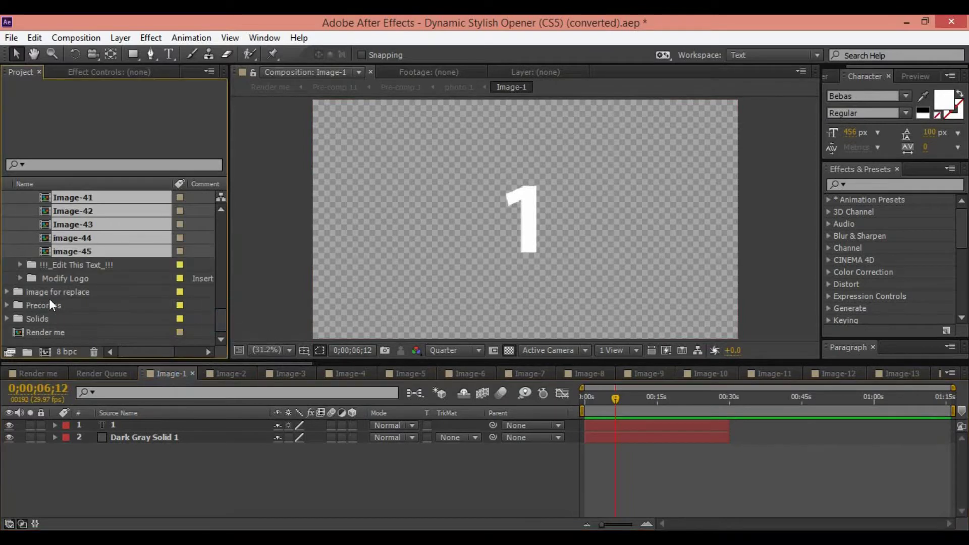
Step: Place 01 (2).jpg into Image-1 and scale it to 285% to fill the frame
{"action": "left_click", "coordinate": [75, 292]}
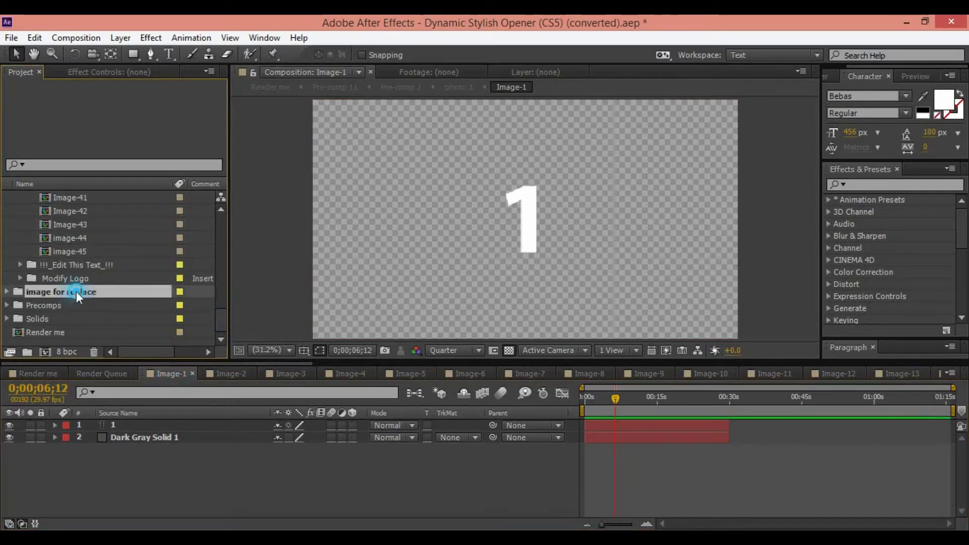
{"action": "left_click", "coordinate": [8, 291]}
{"action": "left_click", "coordinate": [56, 211]}
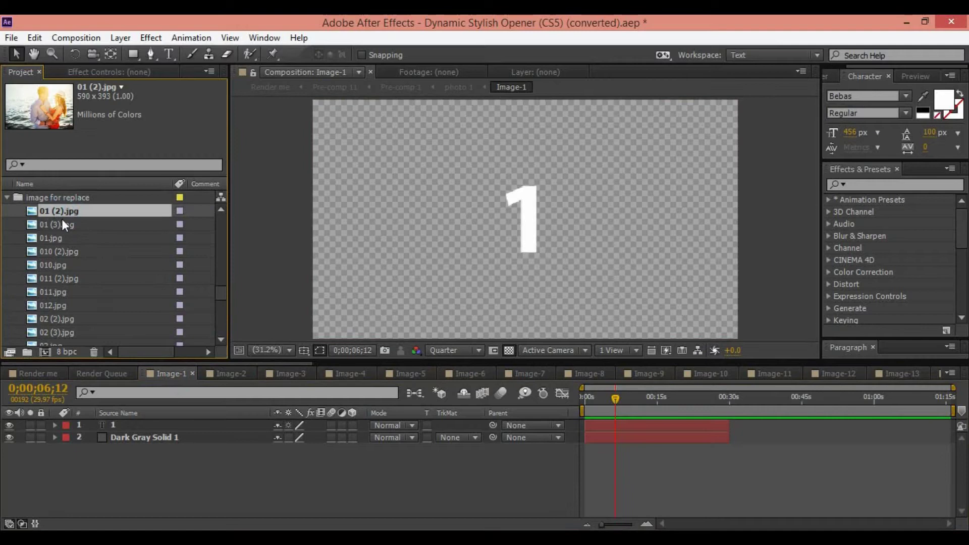
{"action": "left_click_drag", "start_coordinate": [95, 246], "coordinate": [193, 423]}
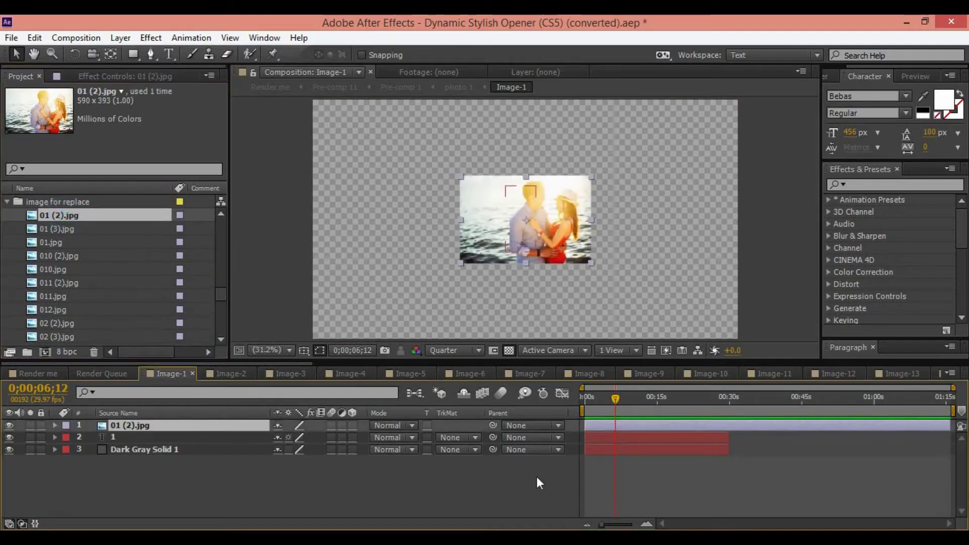
{"action": "left_click", "coordinate": [55, 426]}
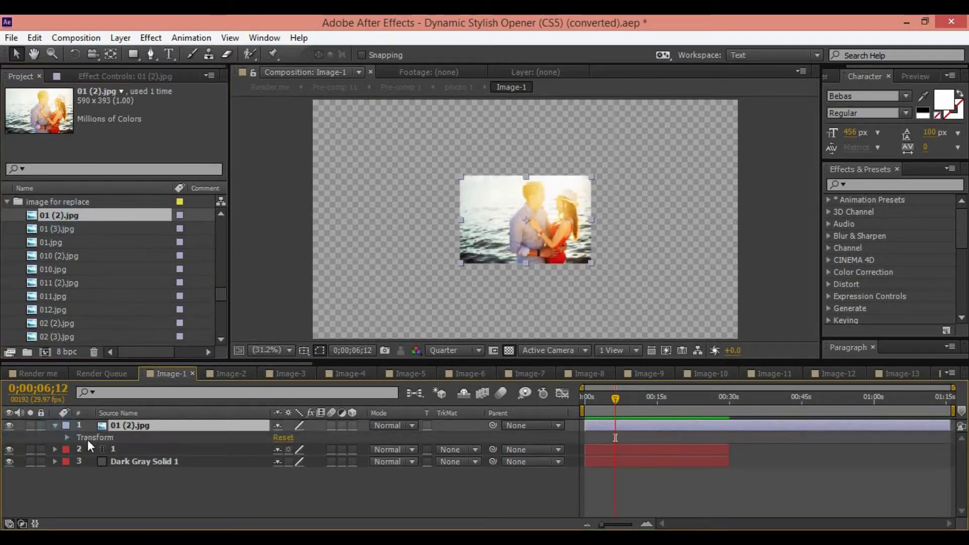
{"action": "left_click", "coordinate": [67, 438]}
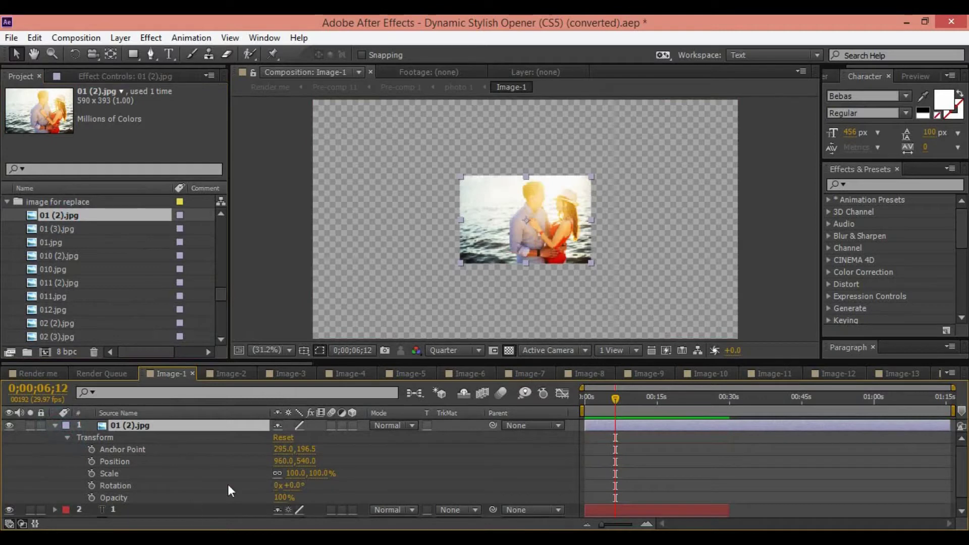
{"action": "left_click_drag", "start_coordinate": [295, 477], "coordinate": [441, 474]}
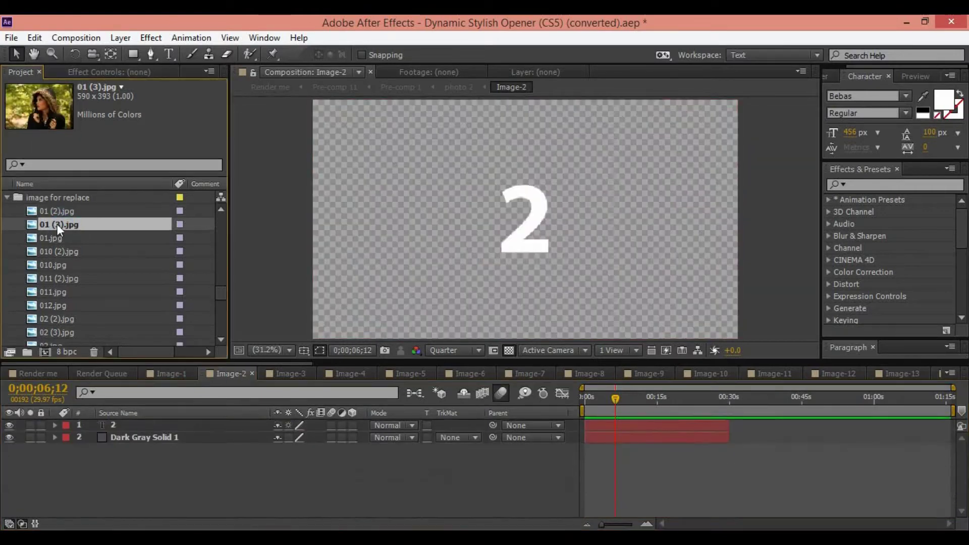
Step: Drop replacement photos, including 01.jpg, 010.jpg and 011 (2).jpg, into Image-2 through Image-6
{"action": "left_click_drag", "start_coordinate": [57, 224], "coordinate": [81, 436]}
{"action": "left_click", "coordinate": [283, 374]}
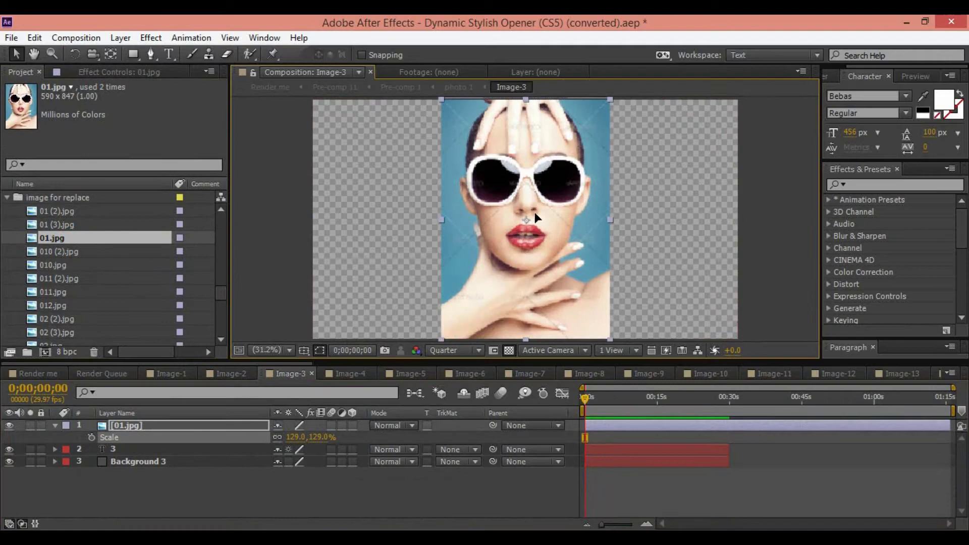
{"action": "left_click_drag", "start_coordinate": [54, 265], "coordinate": [214, 365]}
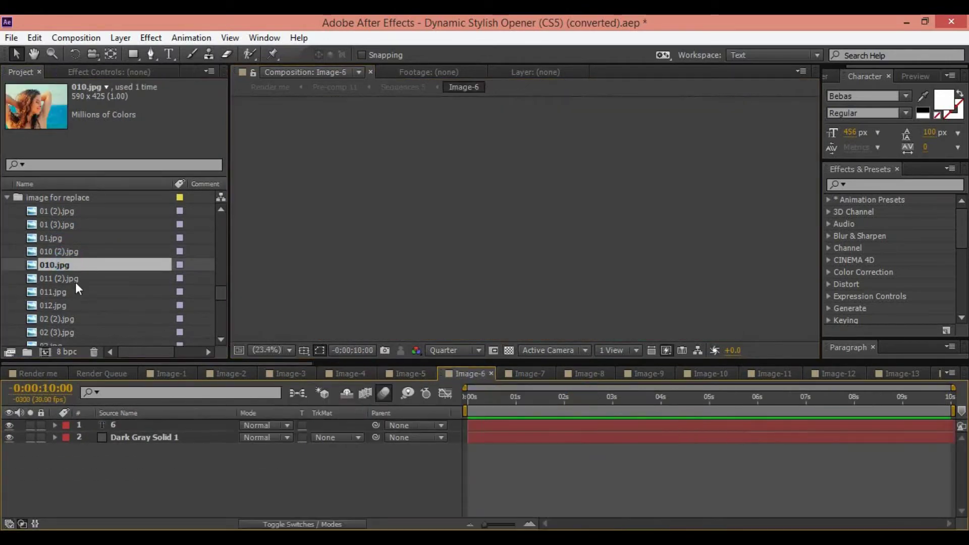
{"action": "left_click_drag", "start_coordinate": [60, 278], "coordinate": [152, 427]}
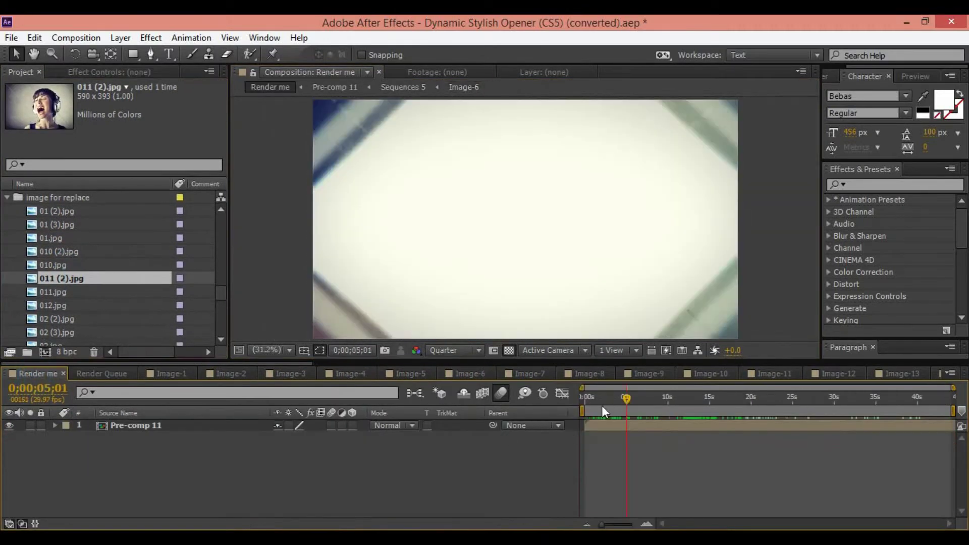
Step: Scrub Render me to preview the photo collage and collapse the image for replace folder
{"action": "mouse_move", "coordinate": [602, 405]}
{"action": "left_mouse_down"}
{"action": "mouse_move", "coordinate": [634, 401]}
{"action": "mouse_move", "coordinate": [597, 419]}
{"action": "left_mouse_up"}
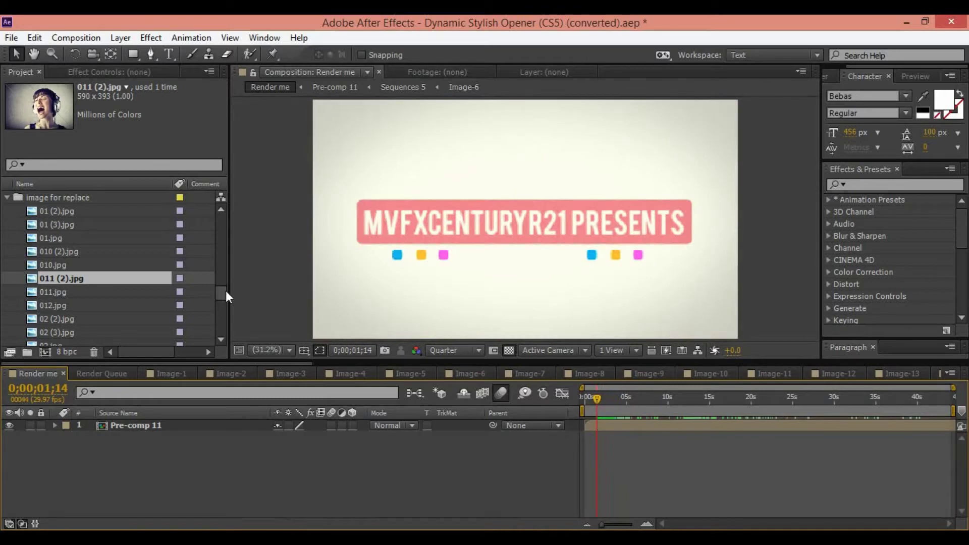
{"action": "left_click_drag", "start_coordinate": [226, 296], "coordinate": [222, 294]}
{"action": "left_click", "coordinate": [5, 212]}
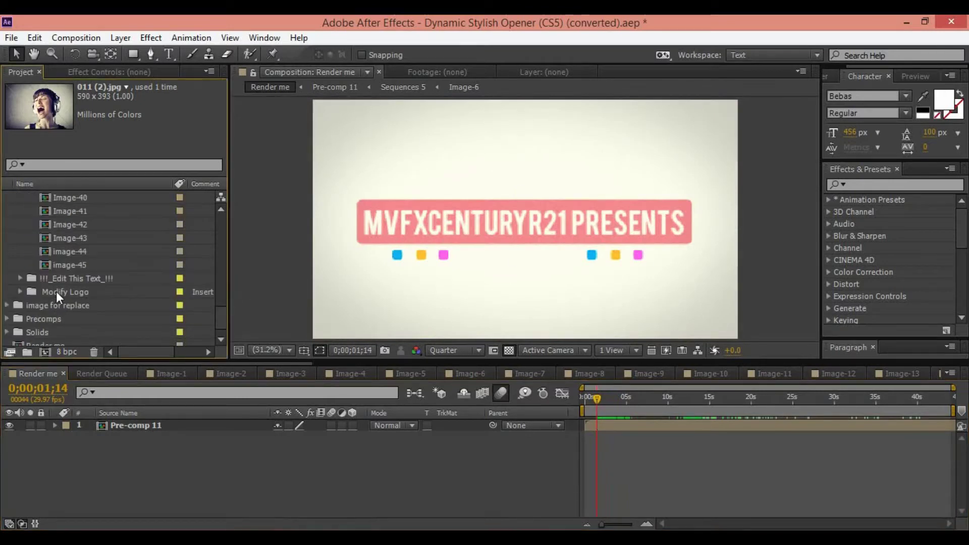
Step: Change the Text 01 Title layer to read 'RAFIEEARTIST PRESENTS'
{"action": "double_click", "coordinate": [111, 278]}
{"action": "double_click", "coordinate": [93, 210]}
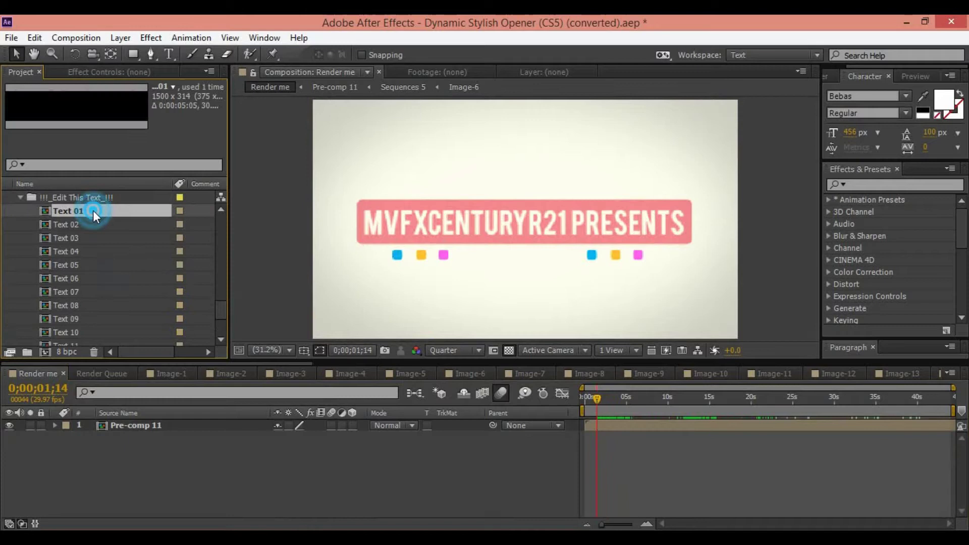
{"action": "double_click", "coordinate": [152, 438]}
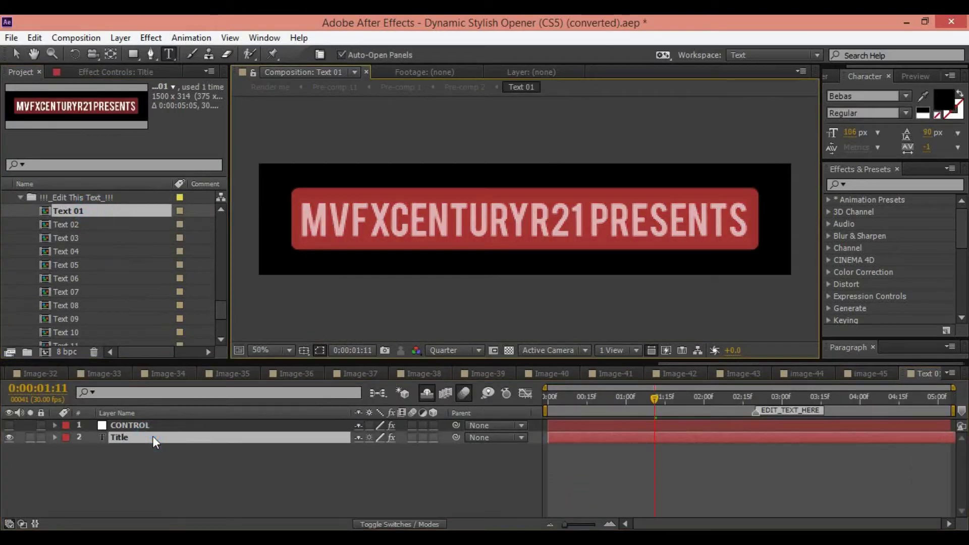
{"action": "type", "text": "RAF"}
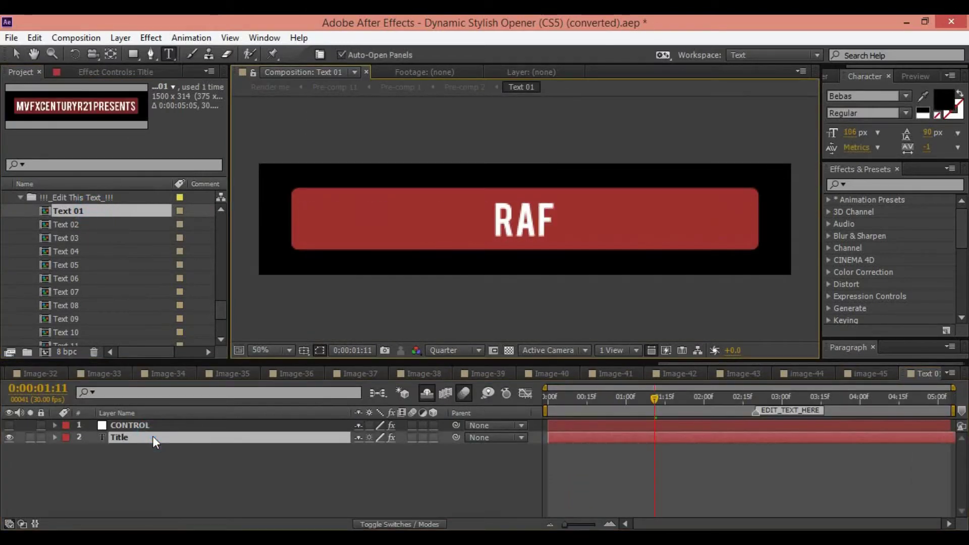
{"action": "type", "text": "IEEARTI"}
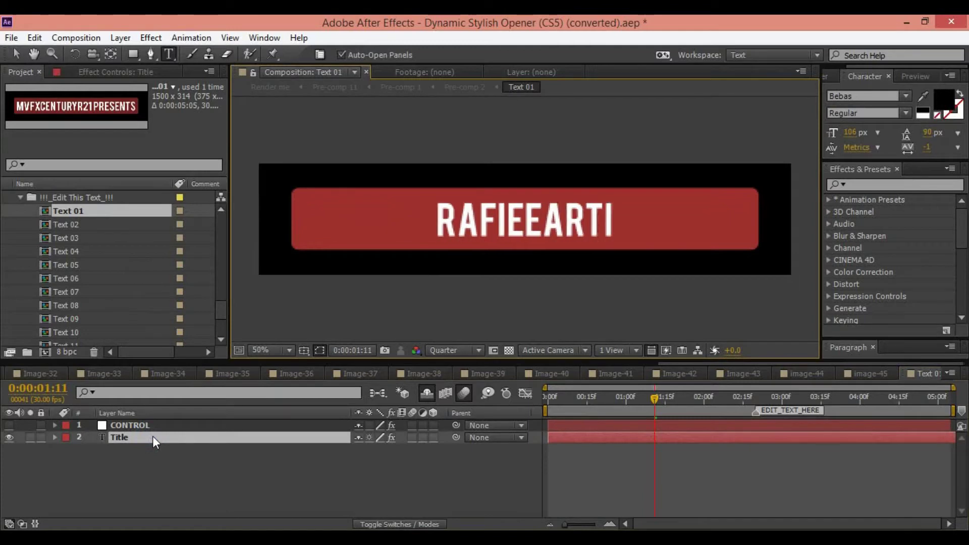
{"action": "type", "text": "ST PRE"}
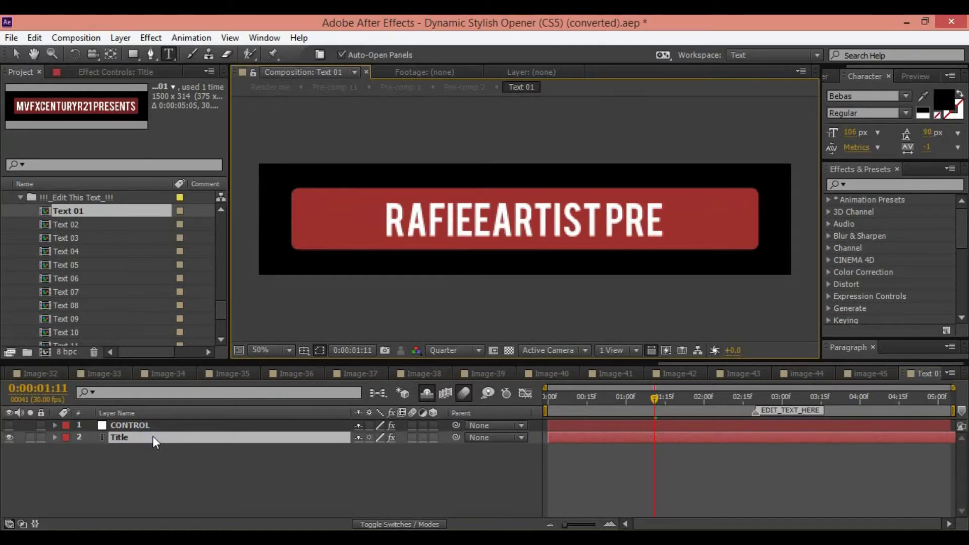
{"action": "type", "text": "SENTS"}
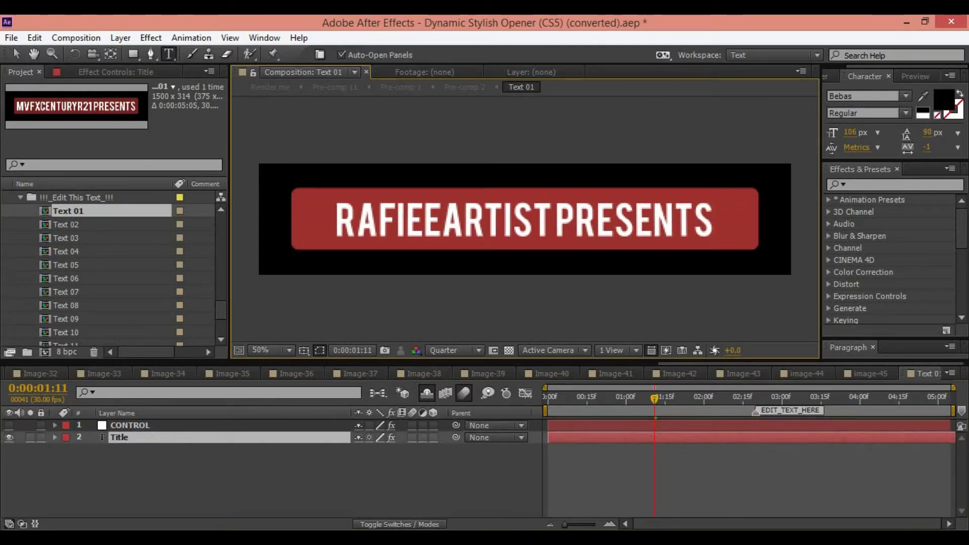
Step: Scrub Render me to check the new title and open the Your Site composition
{"action": "left_click", "coordinate": [35, 365]}
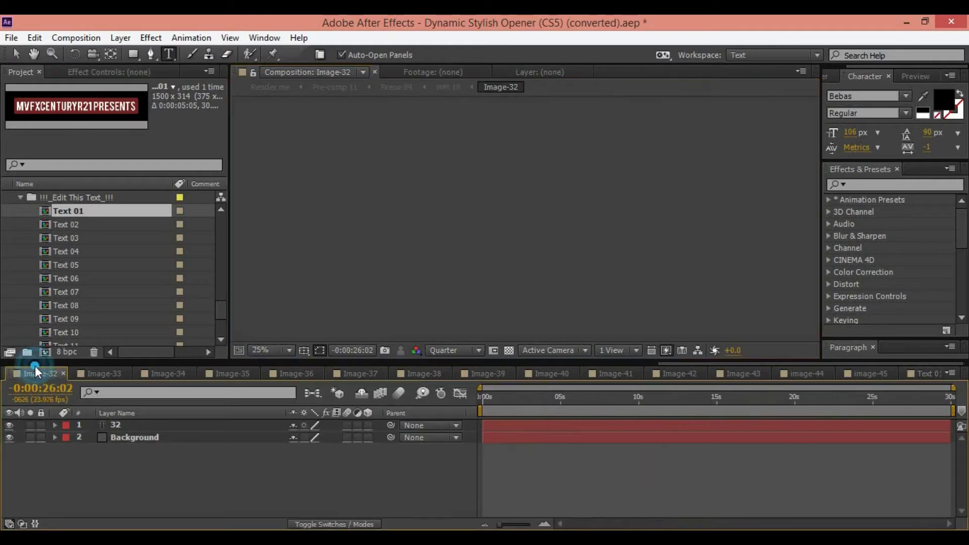
{"action": "left_click", "coordinate": [36, 363]}
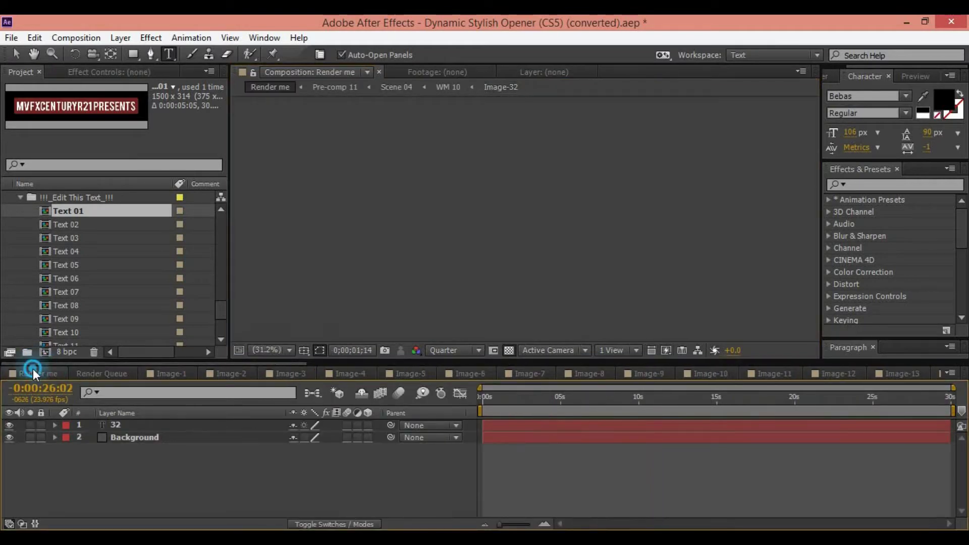
{"action": "left_click_drag", "start_coordinate": [582, 395], "coordinate": [601, 408]}
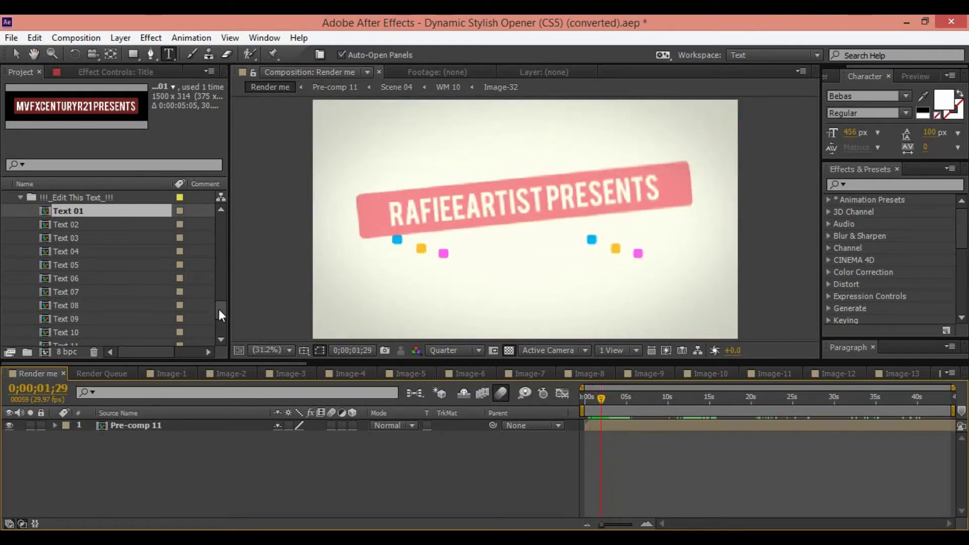
{"action": "scroll", "coordinate": [169, 310], "scroll_direction": "down", "scroll_amount": 2}
{"action": "double_click", "coordinate": [77, 277]}
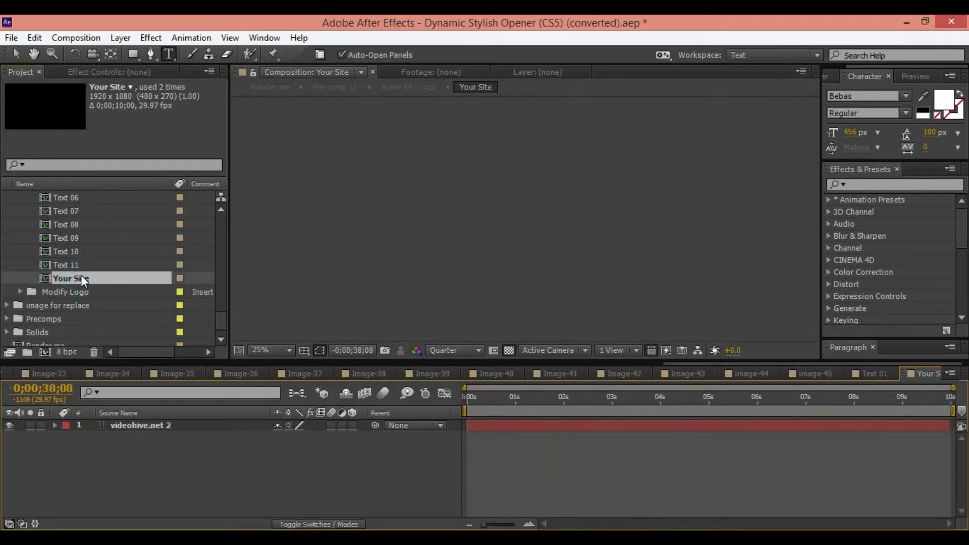
Step: Retype the Text 11 banner as 'your another text', replacing NO EXTRA PLUGINS
{"action": "double_click", "coordinate": [90, 265]}
{"action": "left_click_drag", "start_coordinate": [672, 398], "coordinate": [703, 405]}
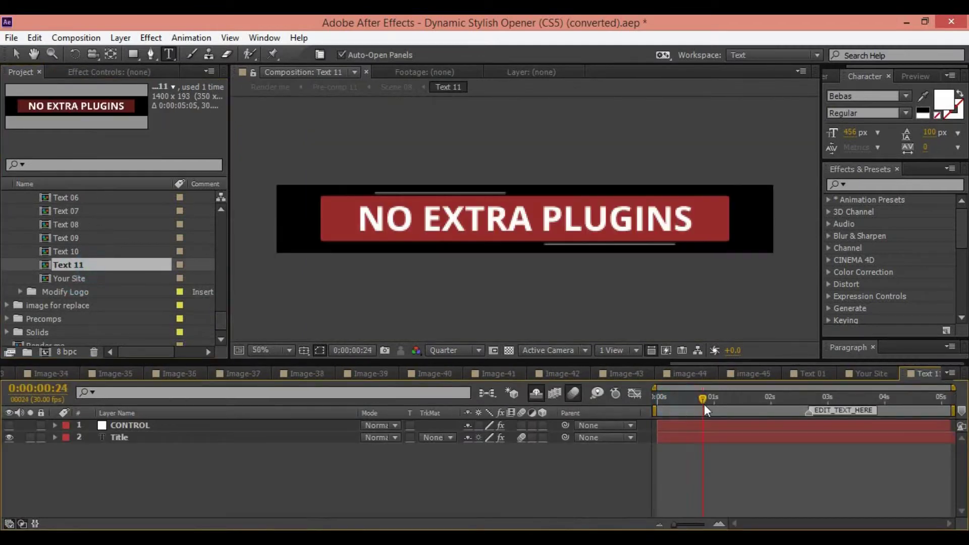
{"action": "left_click", "coordinate": [142, 438]}
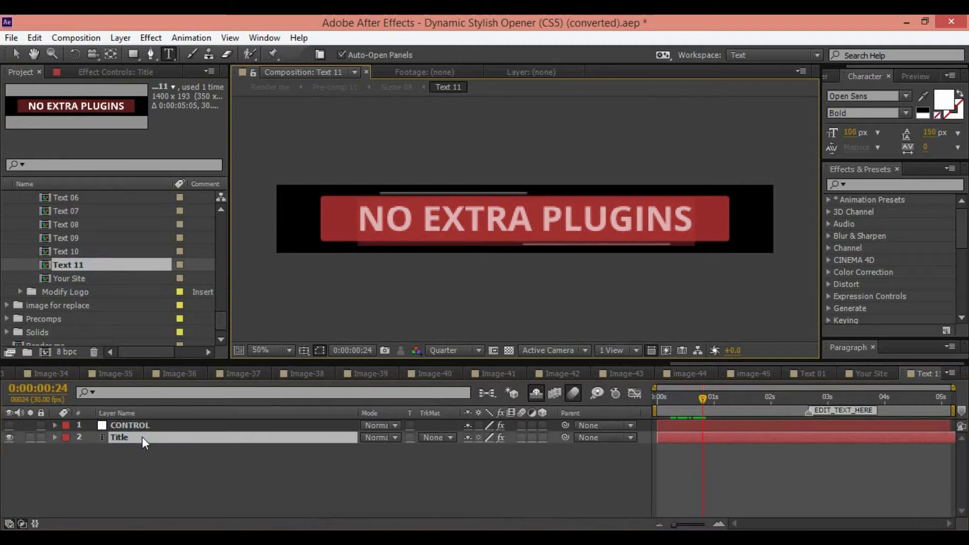
{"action": "double_click", "coordinate": [141, 437]}
{"action": "type", "text": "your"}
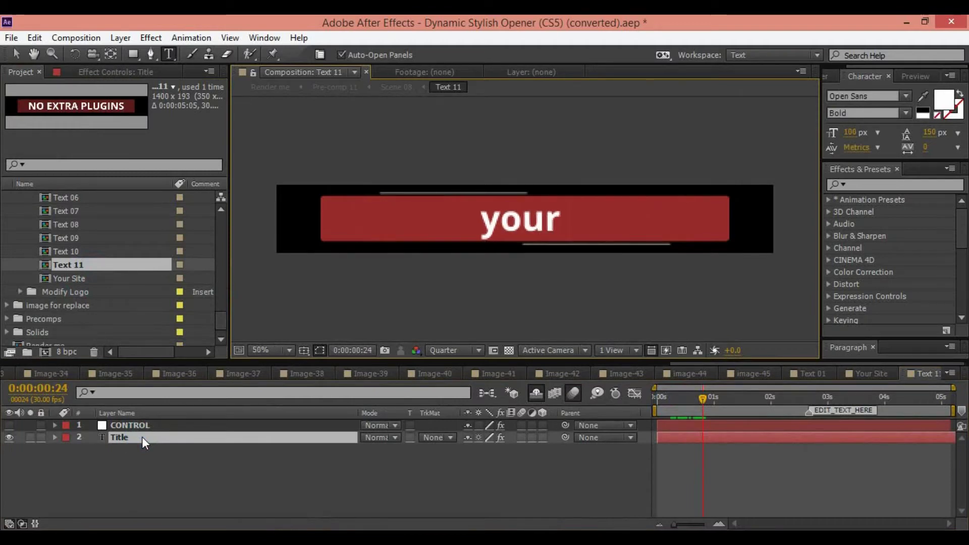
{"action": "key", "text": "Escape"}
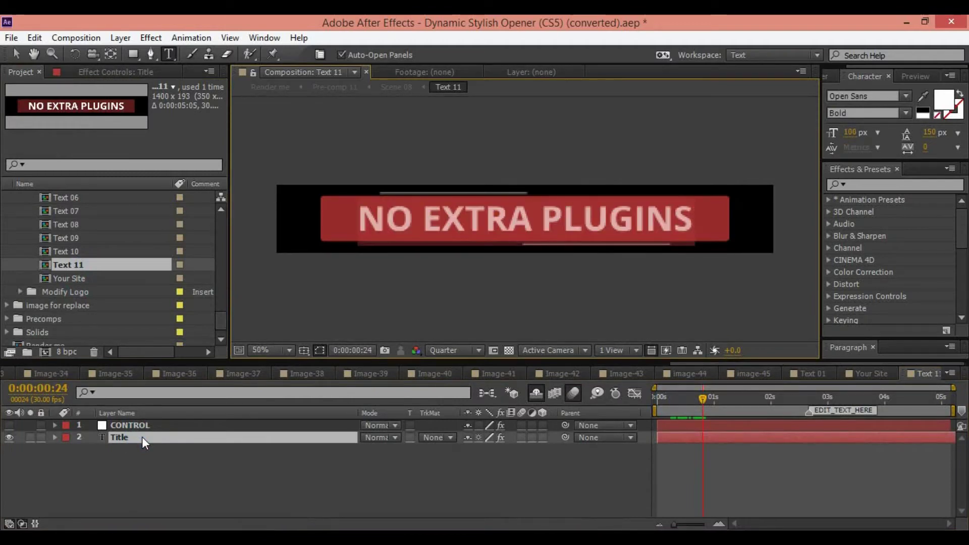
{"action": "double_click", "coordinate": [141, 438]}
{"action": "type", "text": "your an"}
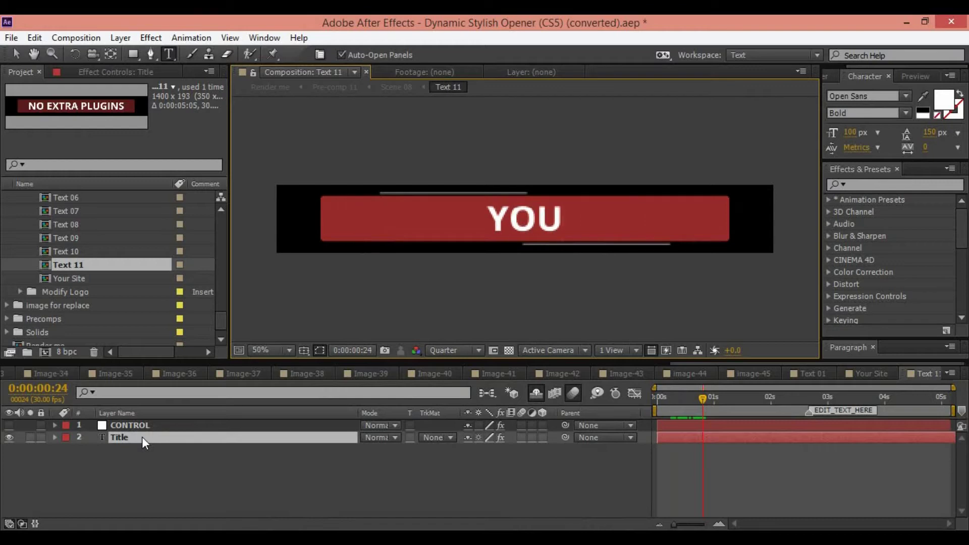
{"action": "type", "text": "other"}
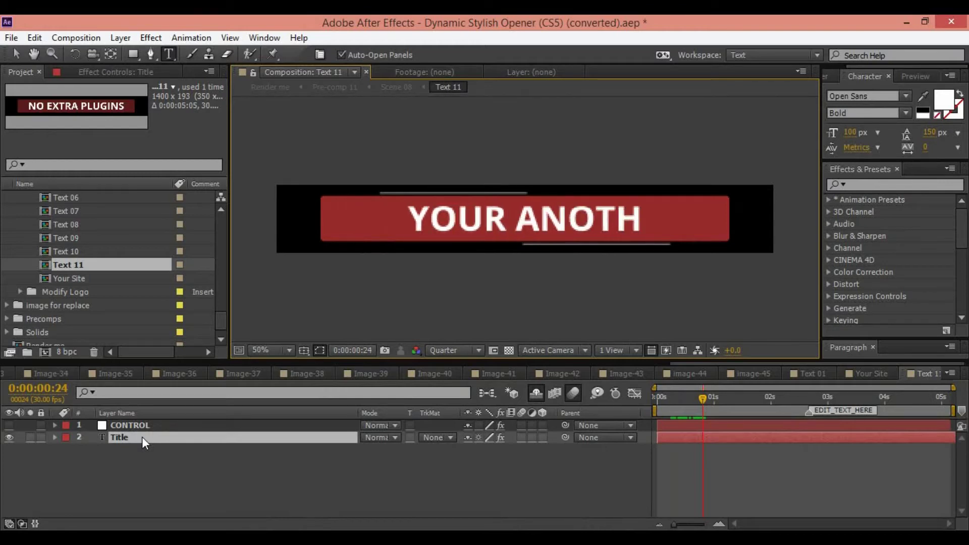
{"action": "type", "text": " text"}
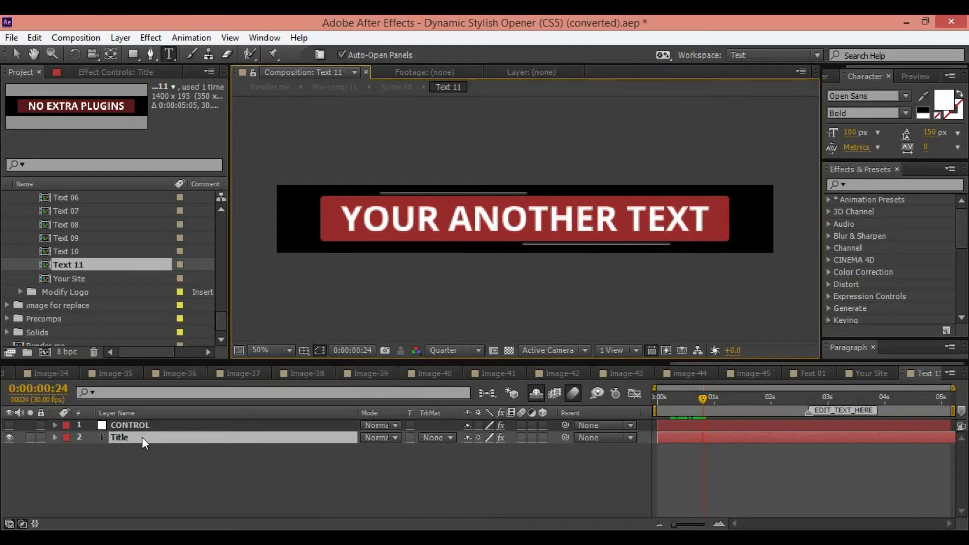
Step: In Text 10, replace the PHOTO OR VIDEO line with 'YOUR TEXT HERE'
{"action": "double_click", "coordinate": [98, 251]}
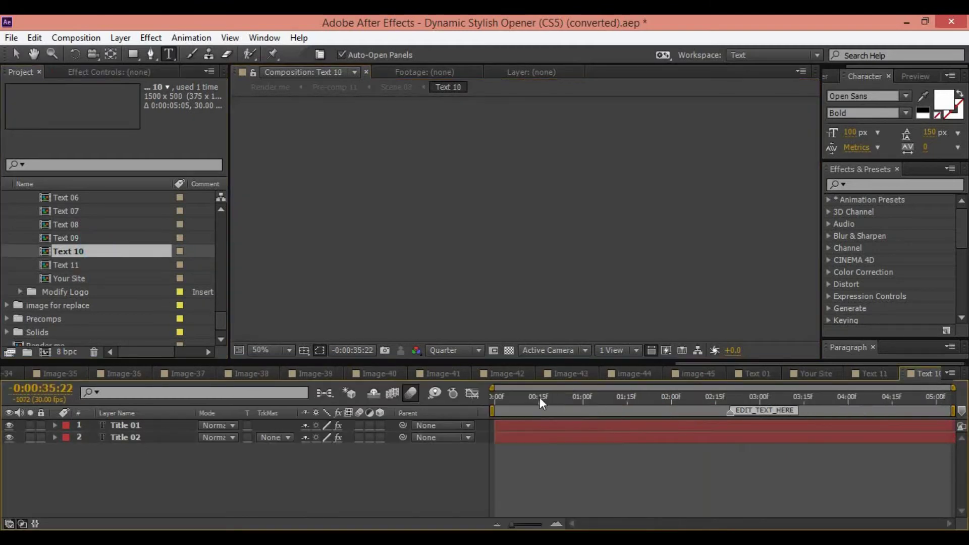
{"action": "left_click", "coordinate": [540, 397]}
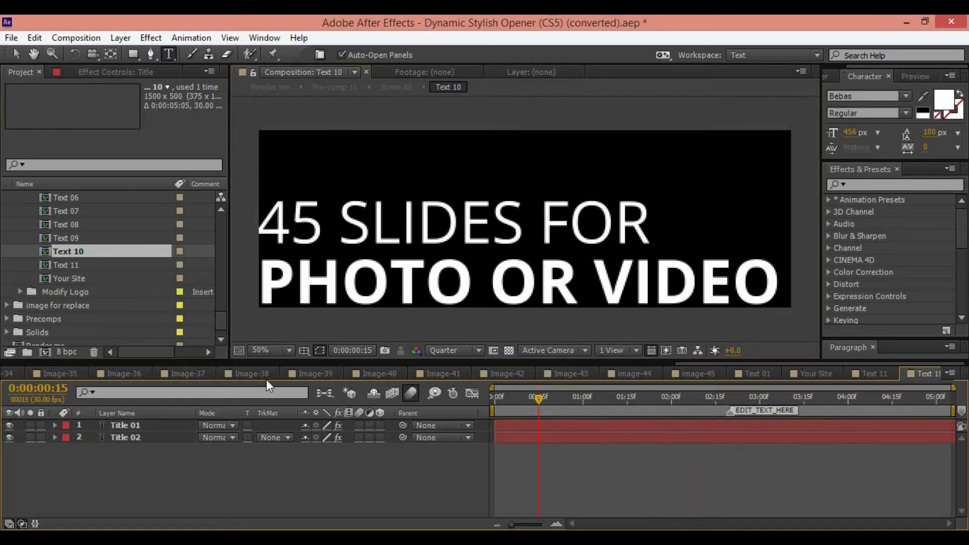
{"action": "double_click", "coordinate": [152, 427]}
{"action": "left_click", "coordinate": [423, 227]}
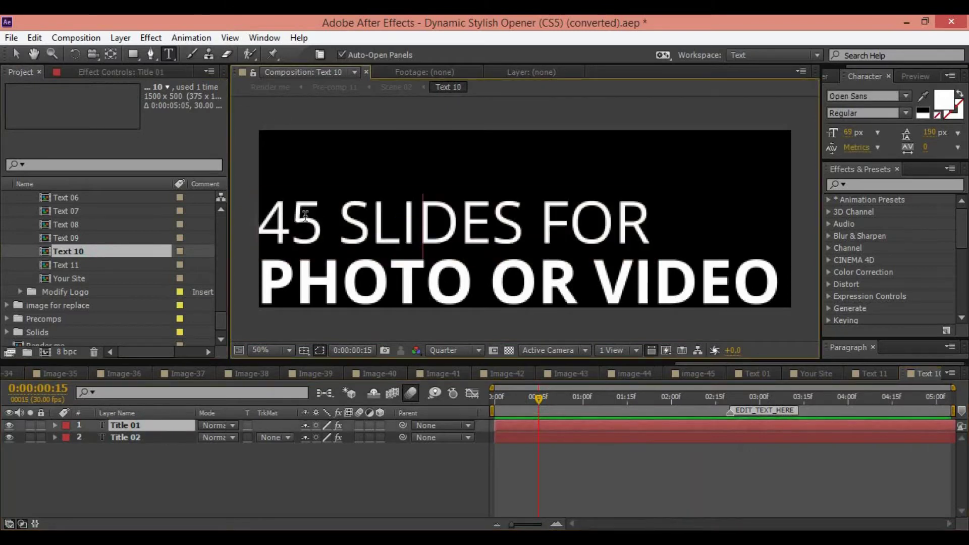
{"action": "double_click", "coordinate": [134, 438]}
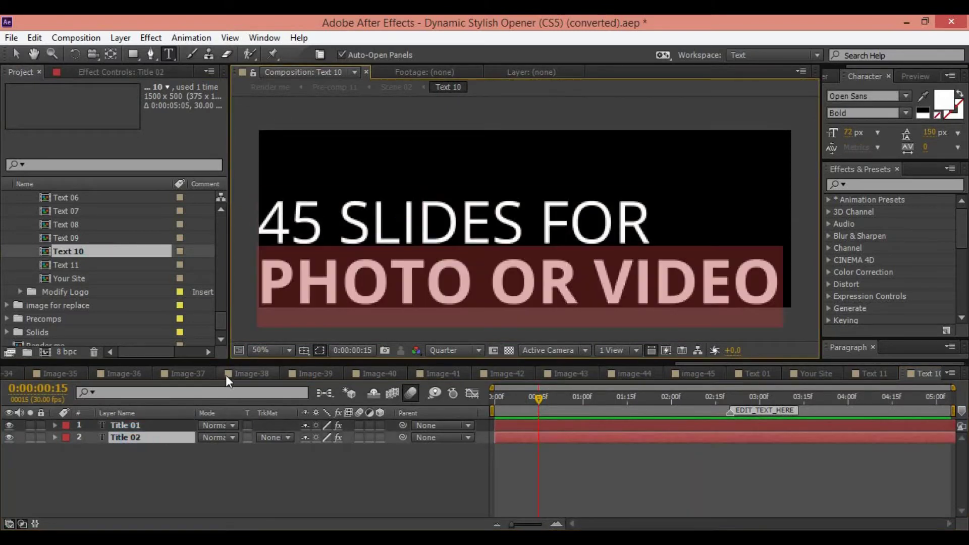
{"action": "type", "text": "V"}
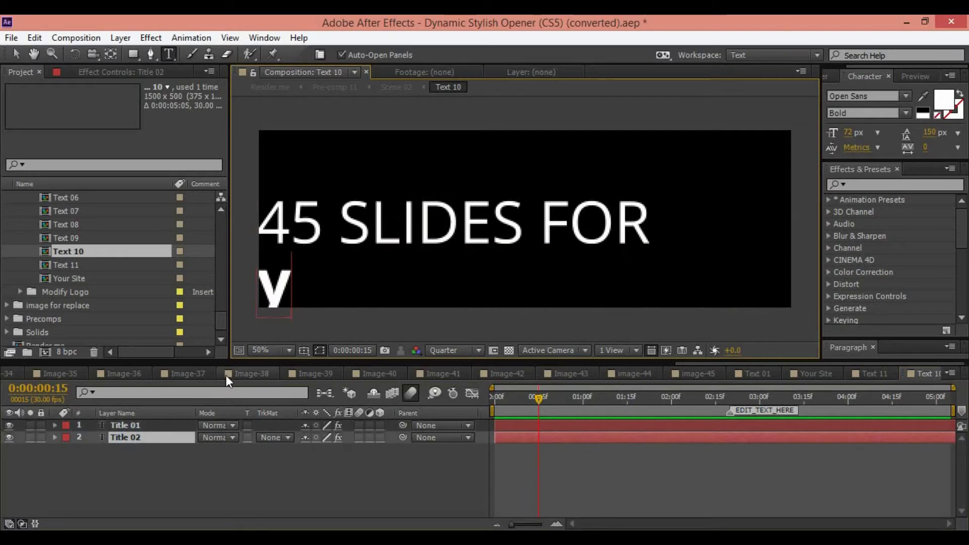
{"action": "key", "text": "ctrl+z"}
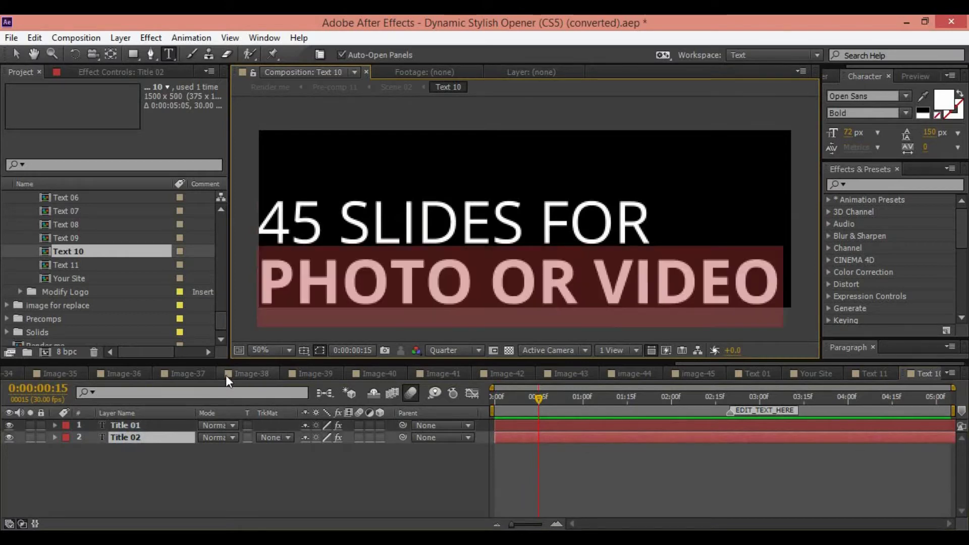
{"action": "type", "text": "YOUR"}
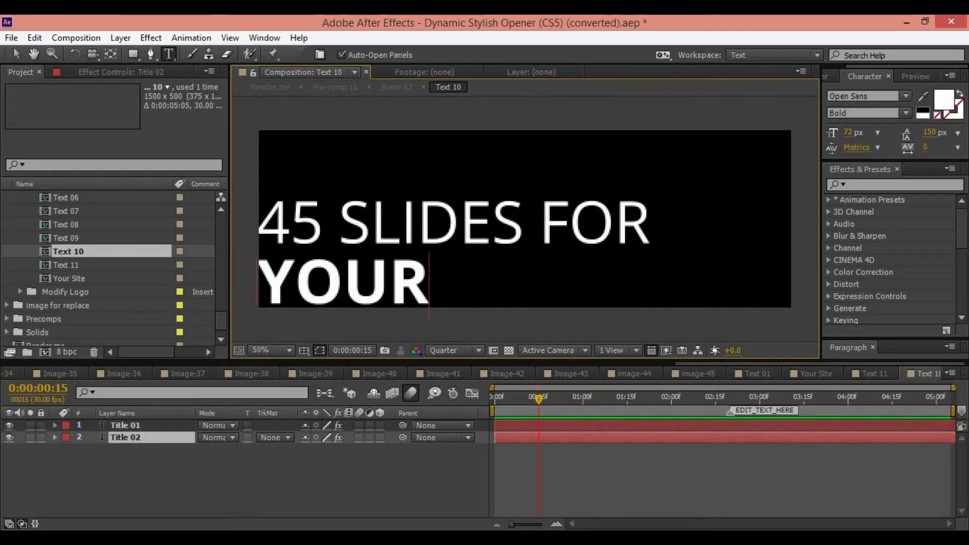
{"action": "left_click", "coordinate": [431, 291]}
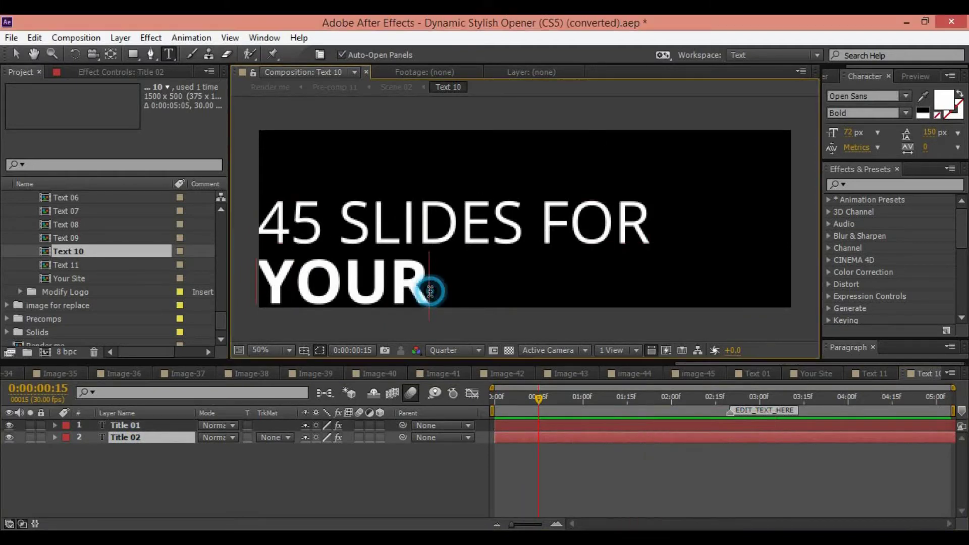
{"action": "key", "text": "XF86AudioLowerVolume"}
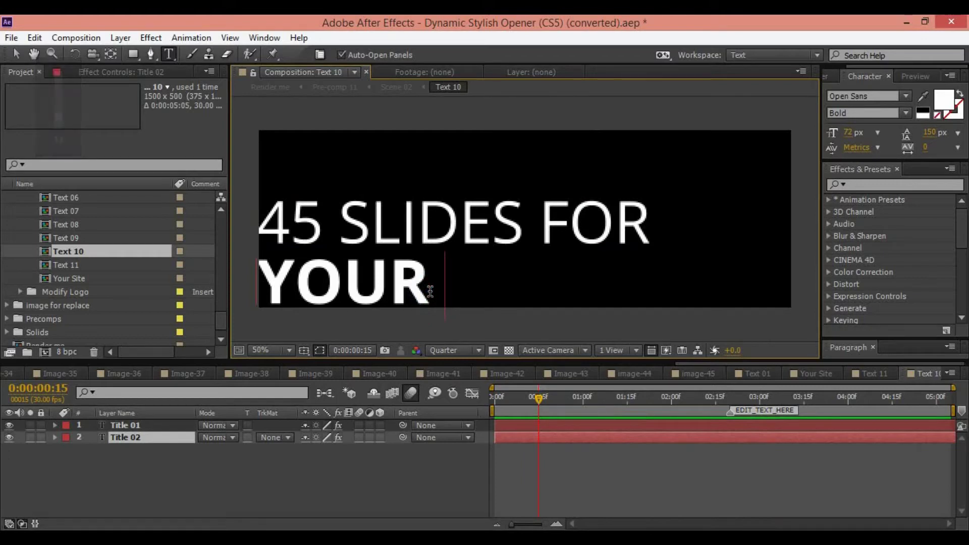
{"action": "type", "text": "TEXT HERE"}
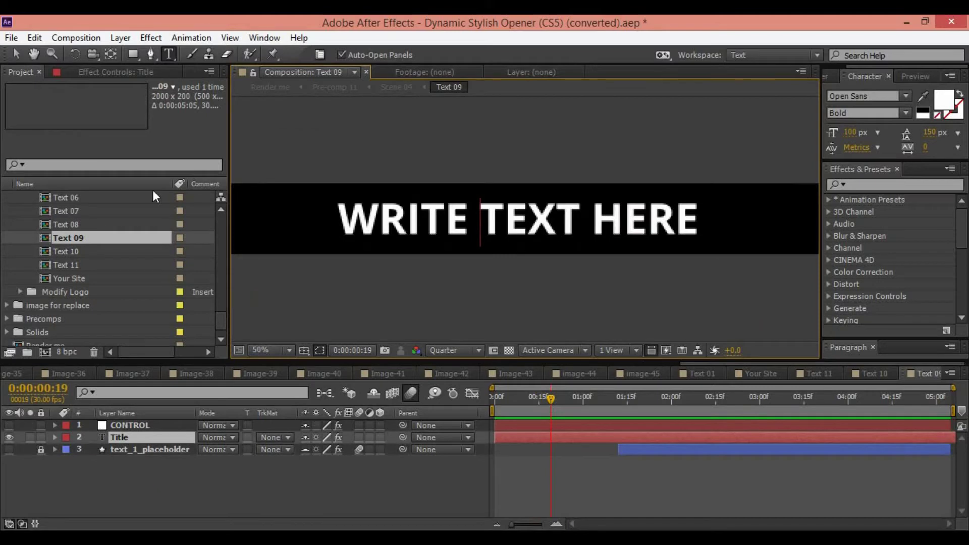
Step: Open the Your Site composition at 100% zoom with VIDEOHIVE.NET centred in view
{"action": "double_click", "coordinate": [125, 292]}
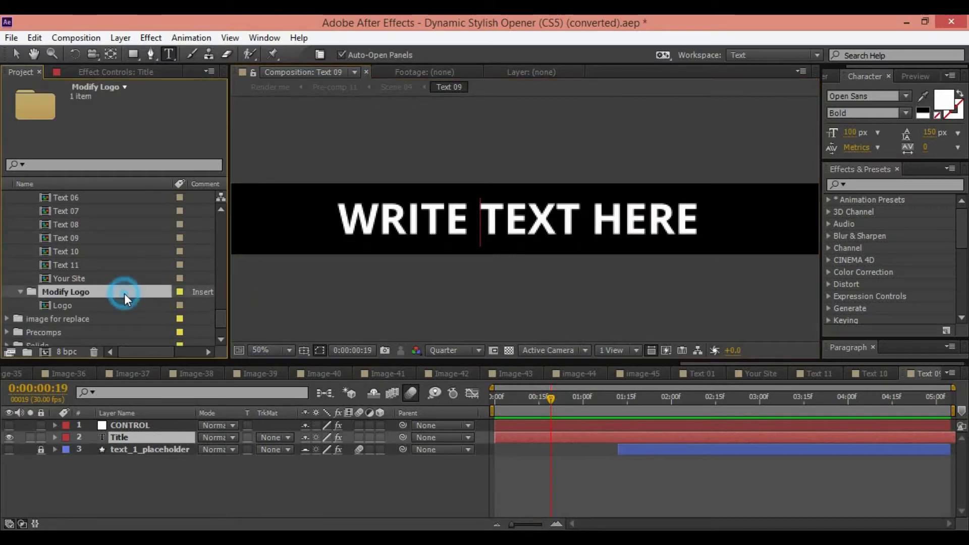
{"action": "double_click", "coordinate": [95, 278]}
{"action": "left_click", "coordinate": [525, 398]}
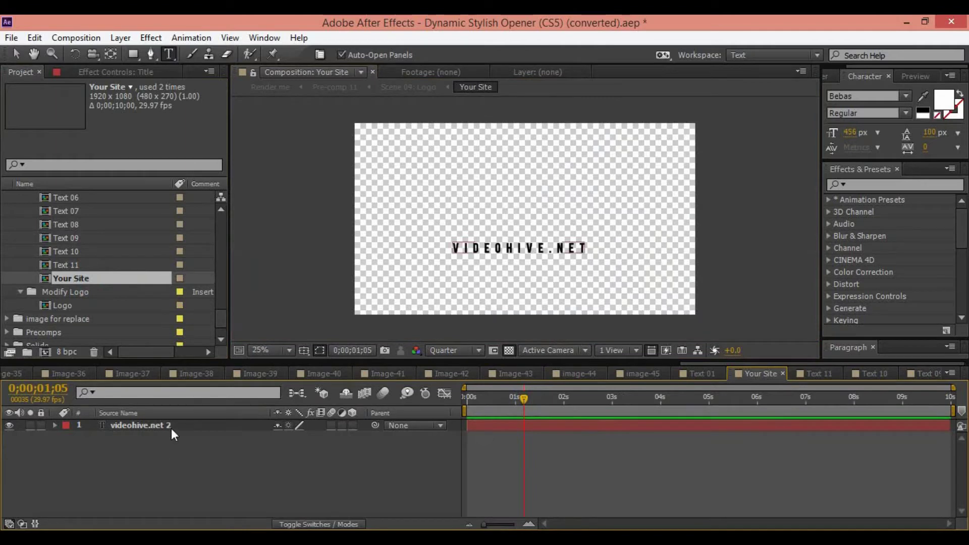
{"action": "left_click", "coordinate": [171, 426]}
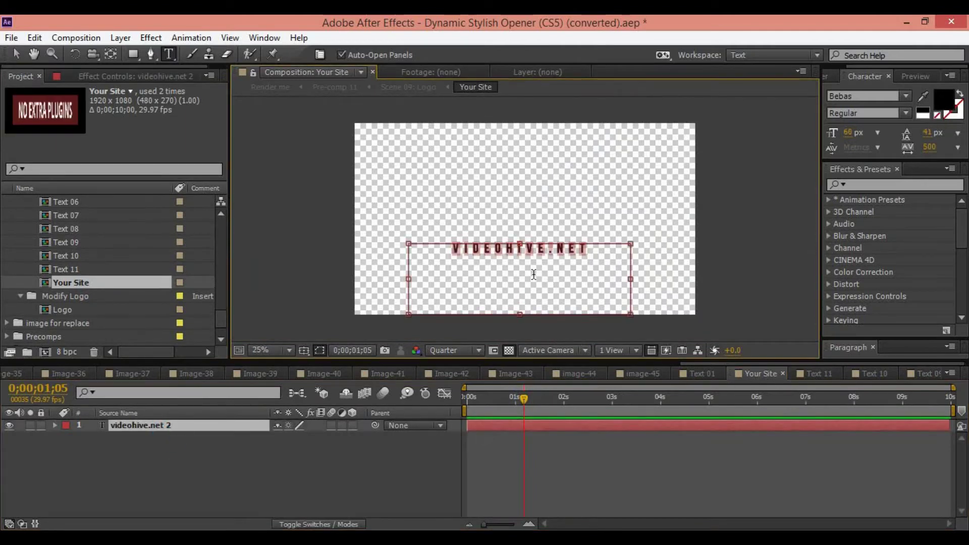
{"action": "left_click", "coordinate": [290, 350]}
{"action": "left_click", "coordinate": [288, 237]}
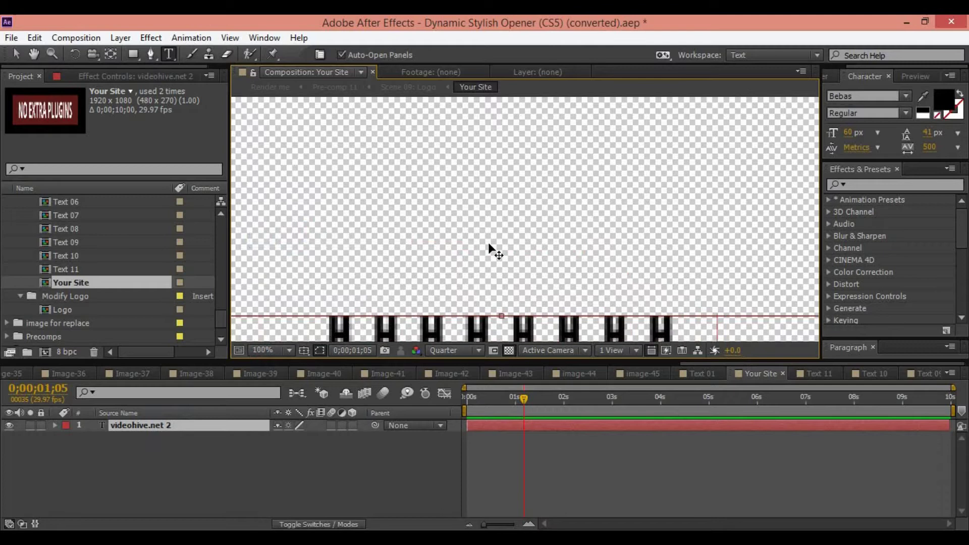
{"action": "left_click", "coordinate": [434, 457]}
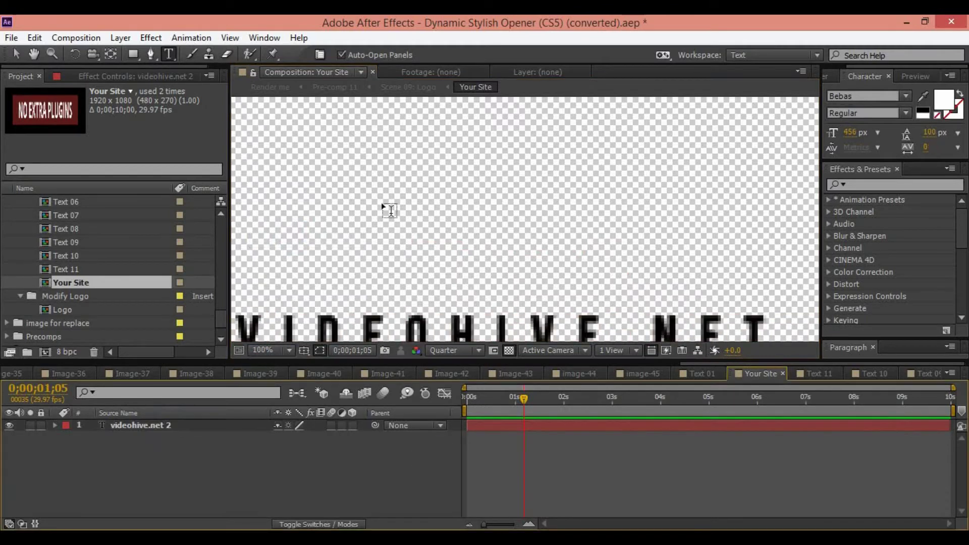
{"action": "left_click_drag", "start_coordinate": [5, 58], "coordinate": [23, 47]}
{"action": "left_click", "coordinate": [21, 56]}
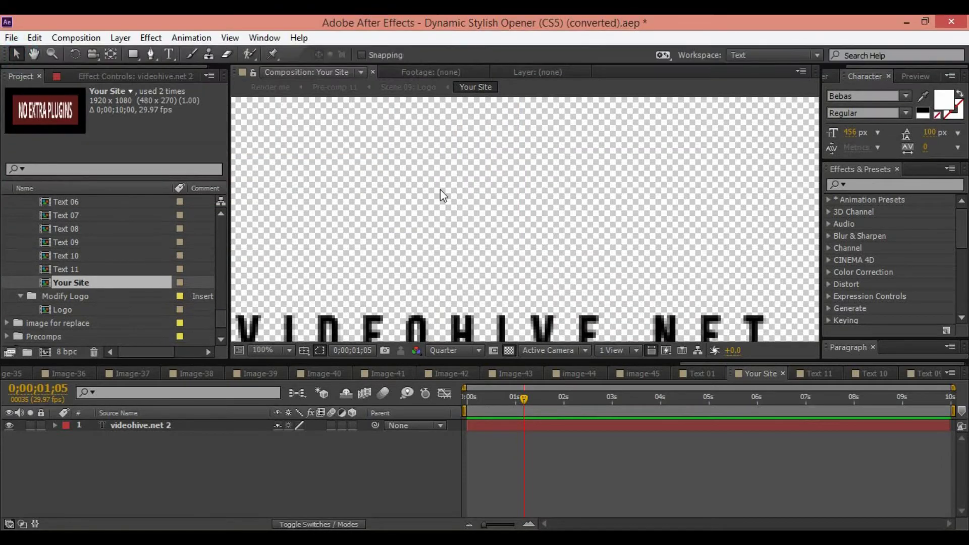
{"action": "key", "text": "h"}
{"action": "left_click_drag", "start_coordinate": [505, 252], "coordinate": [530, 180]}
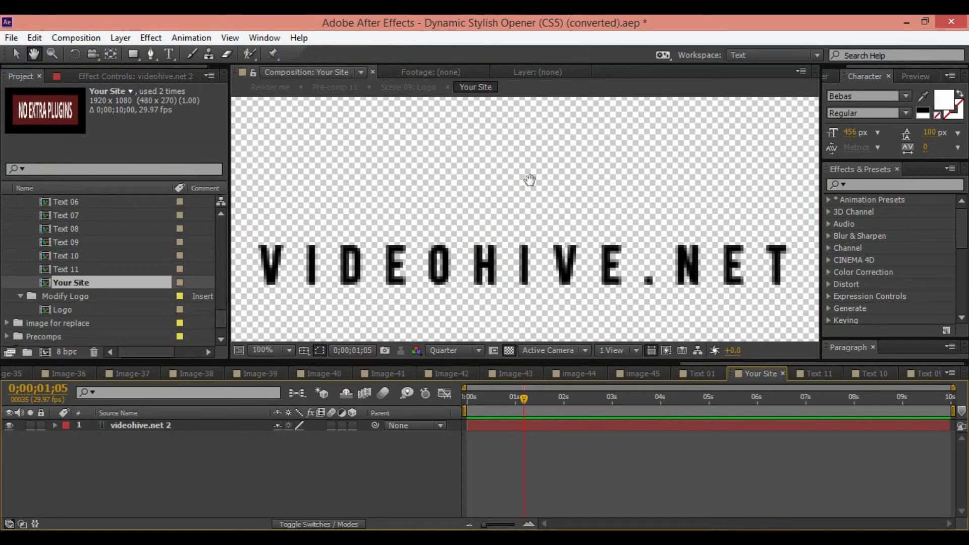
Step: Retype the videohive.net text as 'your site here' with Full preview resolution
{"action": "double_click", "coordinate": [167, 425]}
{"action": "type", "text": "r"}
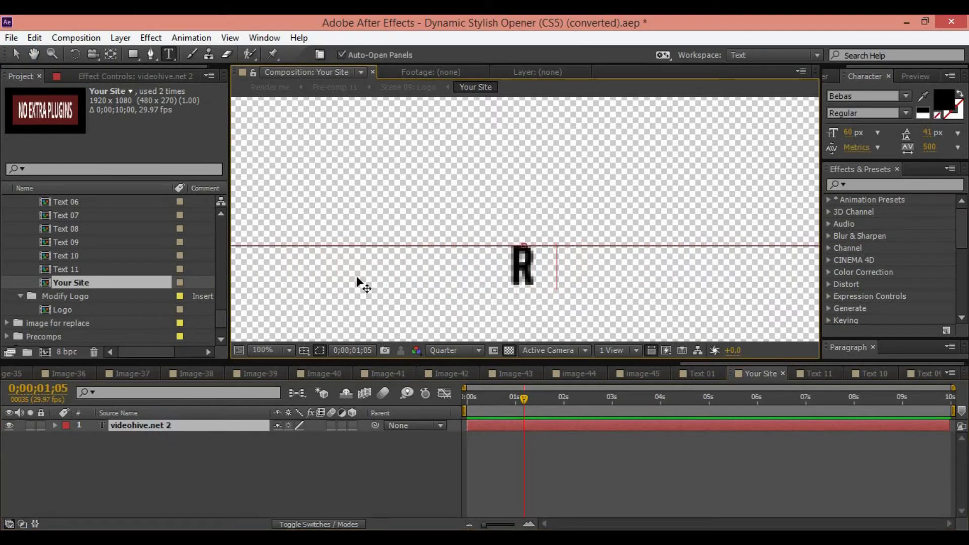
{"action": "key", "text": "BackSpace"}
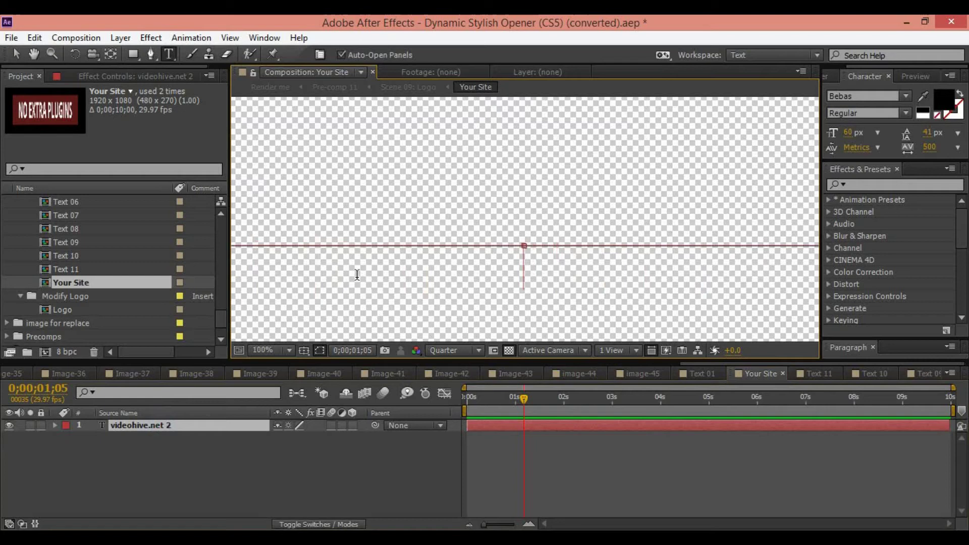
{"action": "left_click", "coordinate": [453, 350]}
{"action": "left_click", "coordinate": [459, 387]}
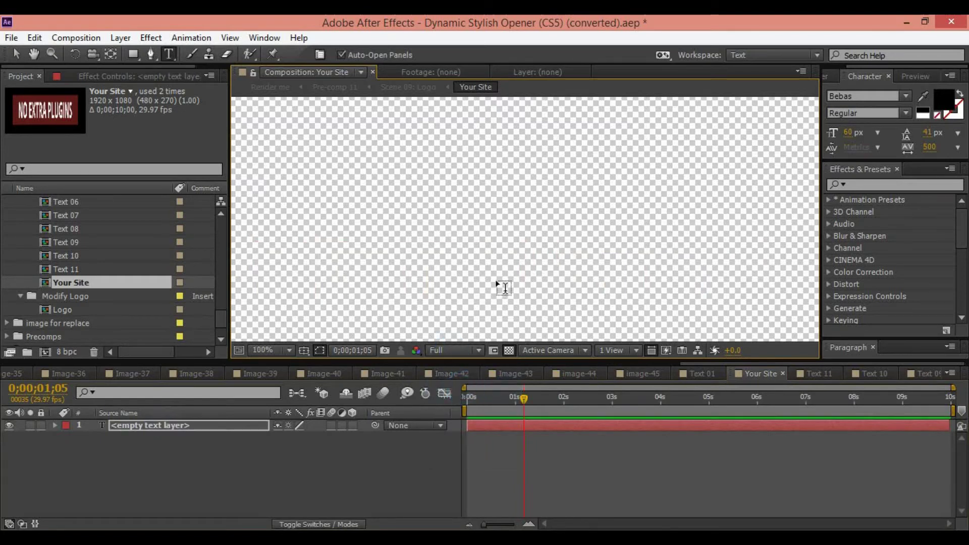
{"action": "double_click", "coordinate": [184, 429]}
{"action": "type", "text": "you"}
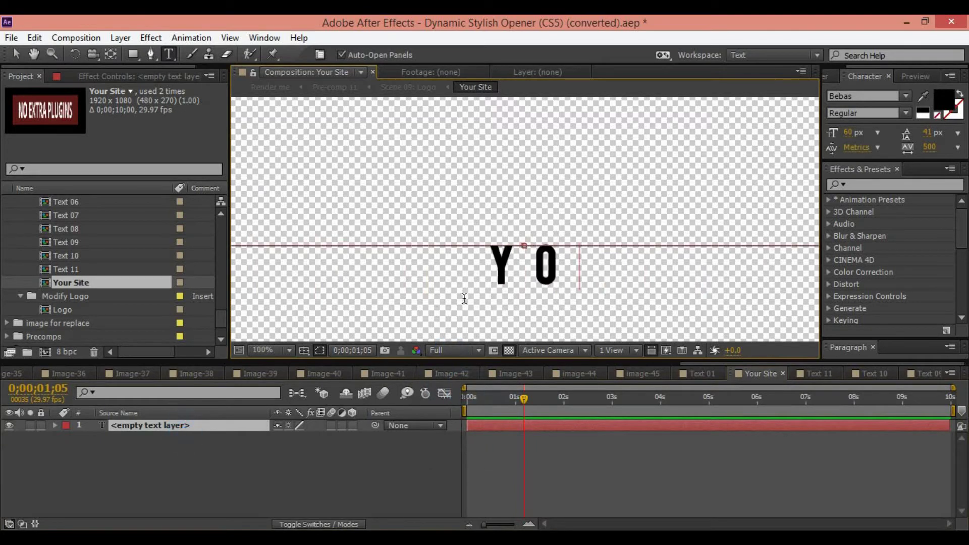
{"action": "type", "text": "r site he"}
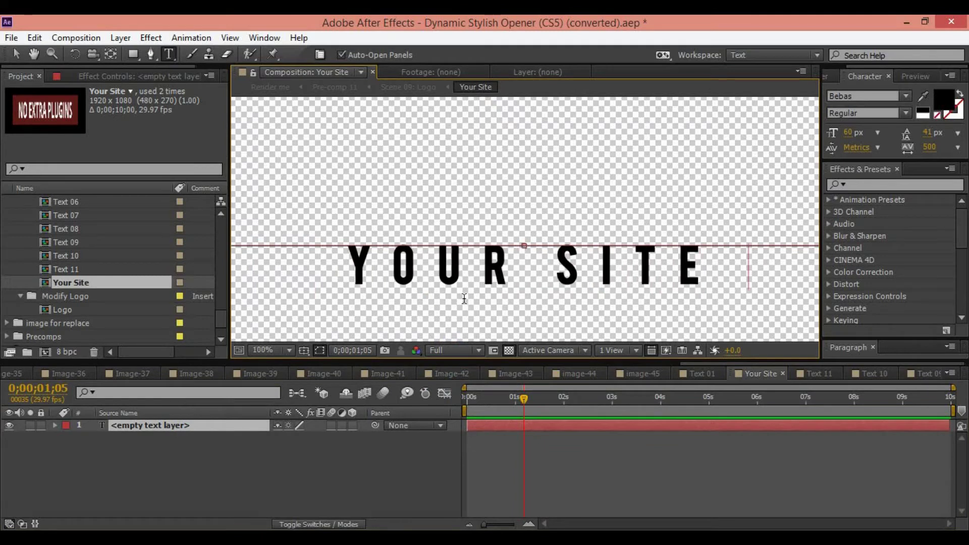
{"action": "type", "text": "re"}
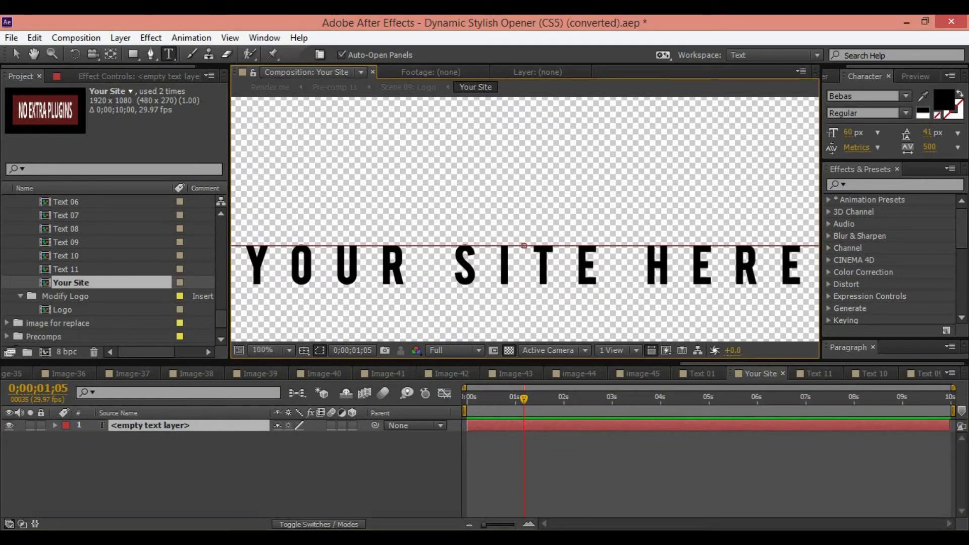
{"action": "left_click", "coordinate": [693, 515]}
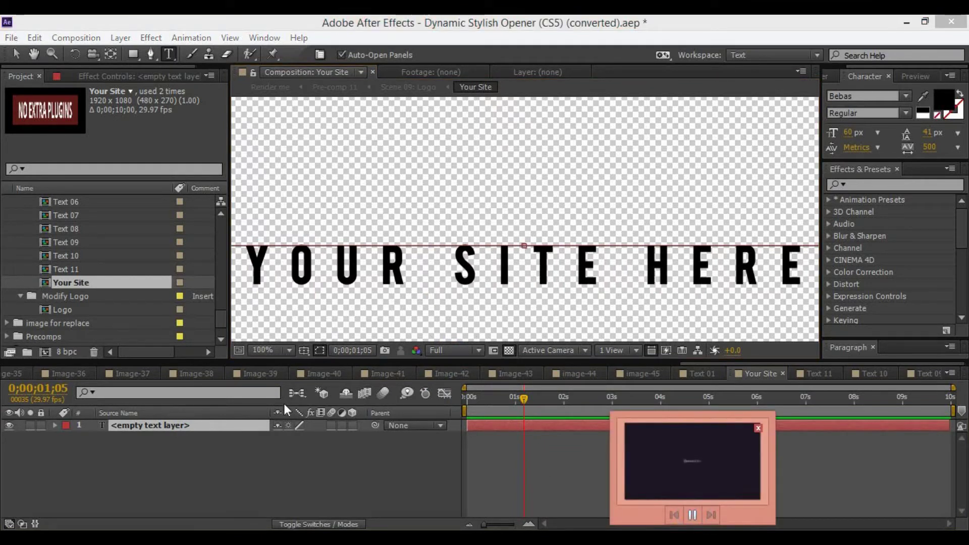
Step: Set the composition view zoom to Fit and open the Logo composition
{"action": "left_click", "coordinate": [286, 351]}
{"action": "left_click", "coordinate": [291, 96]}
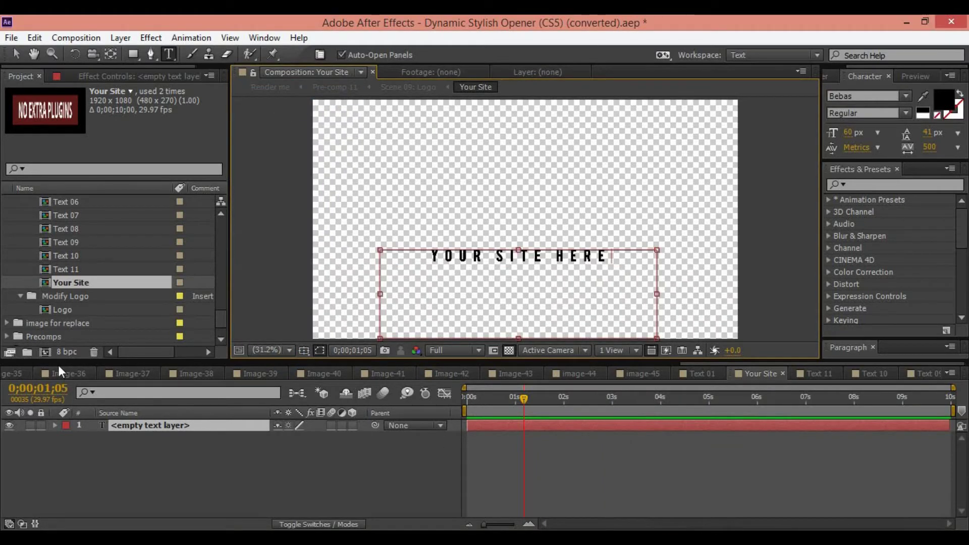
{"action": "left_click", "coordinate": [59, 364]}
{"action": "left_click", "coordinate": [71, 310]}
{"action": "double_click", "coordinate": [72, 310]}
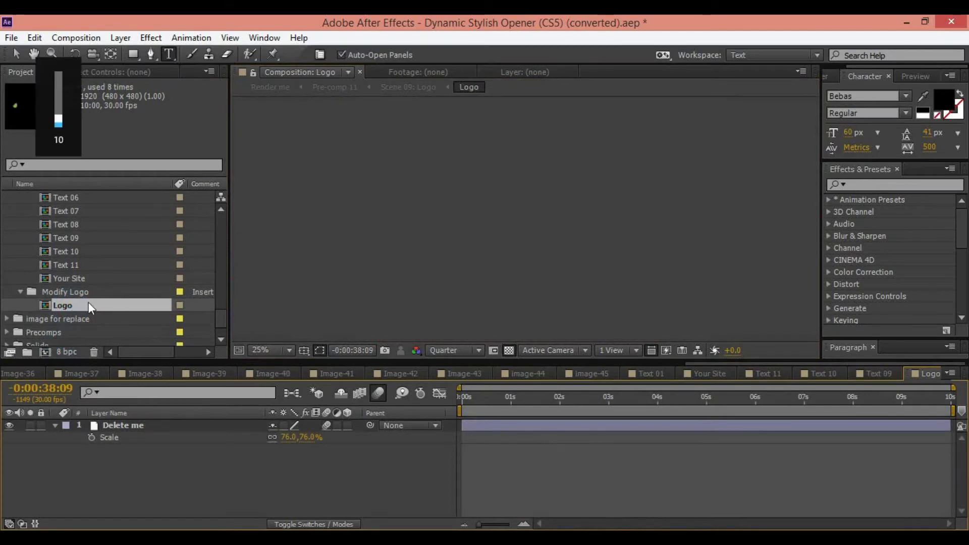
Step: Import the R ARTIST logo into the Logo comp at 60% scale, hiding red.png
{"action": "left_click", "coordinate": [470, 402]}
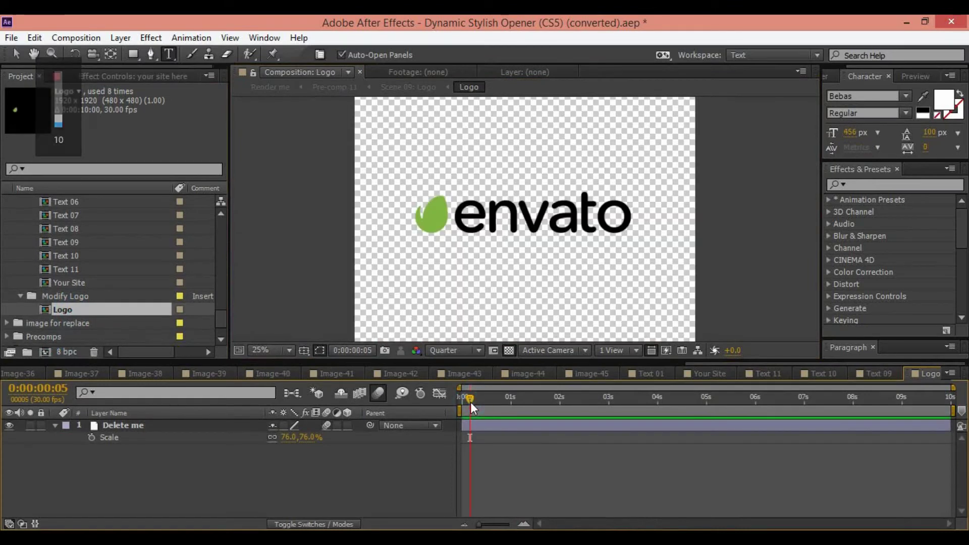
{"action": "right_click", "coordinate": [27, 220]}
{"action": "mouse_move", "coordinate": [72, 295]}
{"action": "left_click", "coordinate": [266, 289]}
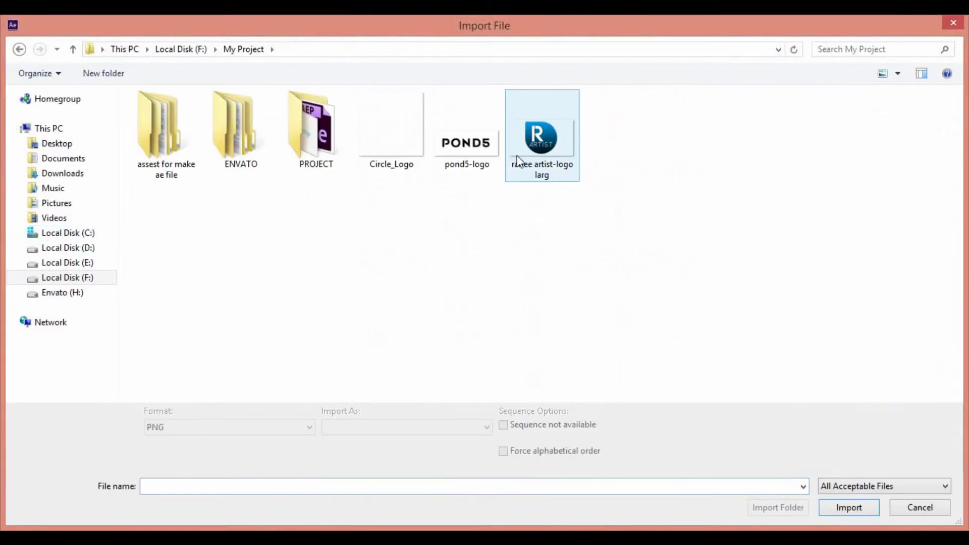
{"action": "double_click", "coordinate": [547, 126]}
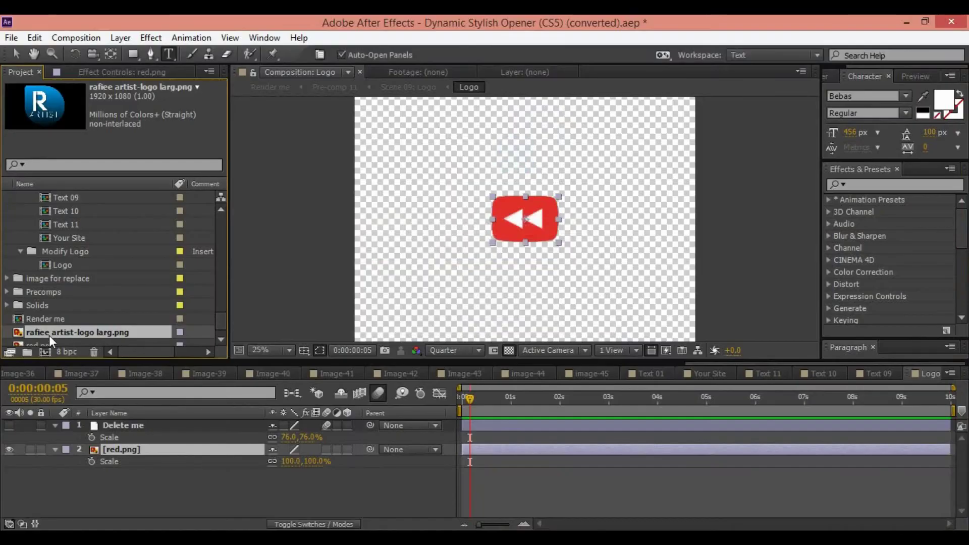
{"action": "left_click_drag", "start_coordinate": [50, 335], "coordinate": [104, 427]}
{"action": "left_click", "coordinate": [9, 473]}
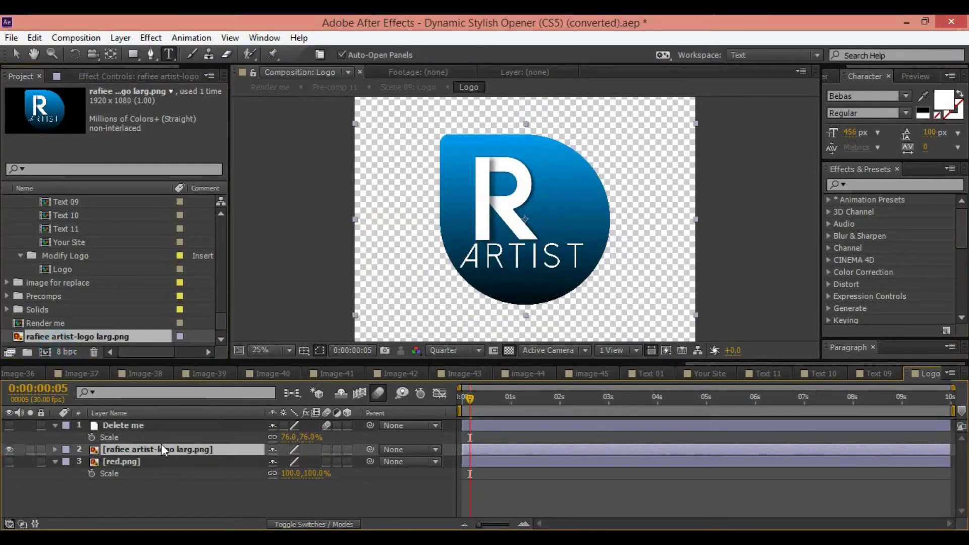
{"action": "left_click_drag", "start_coordinate": [291, 465], "coordinate": [270, 465]}
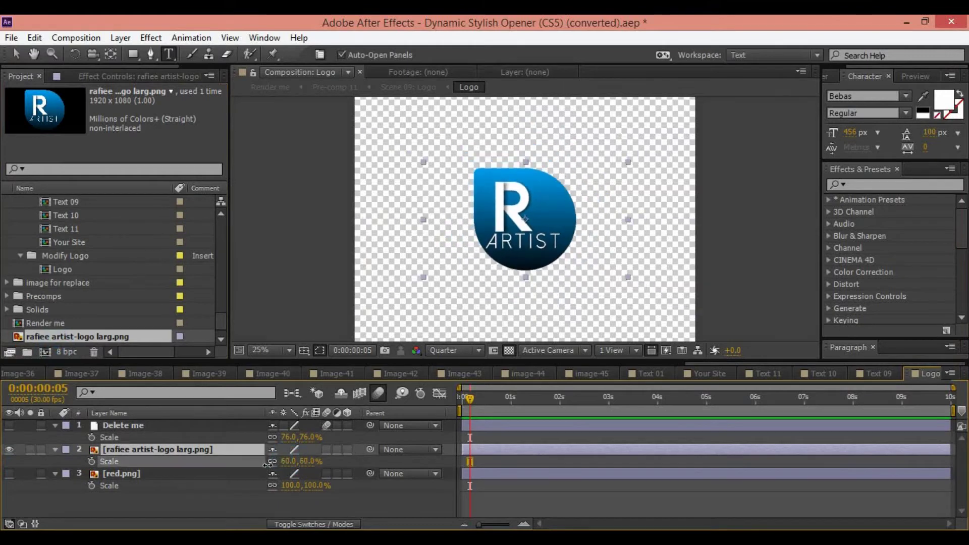
Step: Close the other timeline tabs, scrub to the ending logo frame and reopen Your Site
{"action": "left_click", "coordinate": [22, 363]}
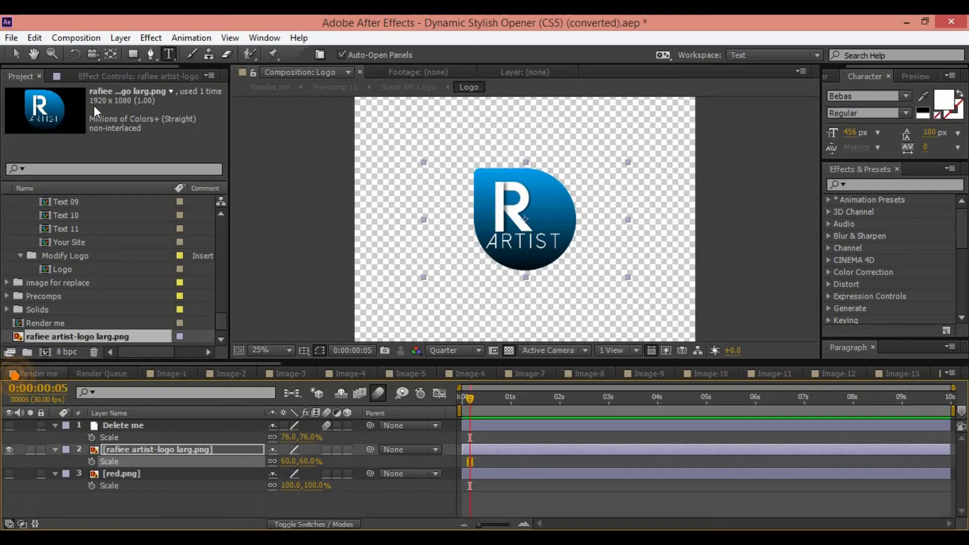
{"action": "right_click", "coordinate": [15, 375]}
{"action": "left_click", "coordinate": [116, 111]}
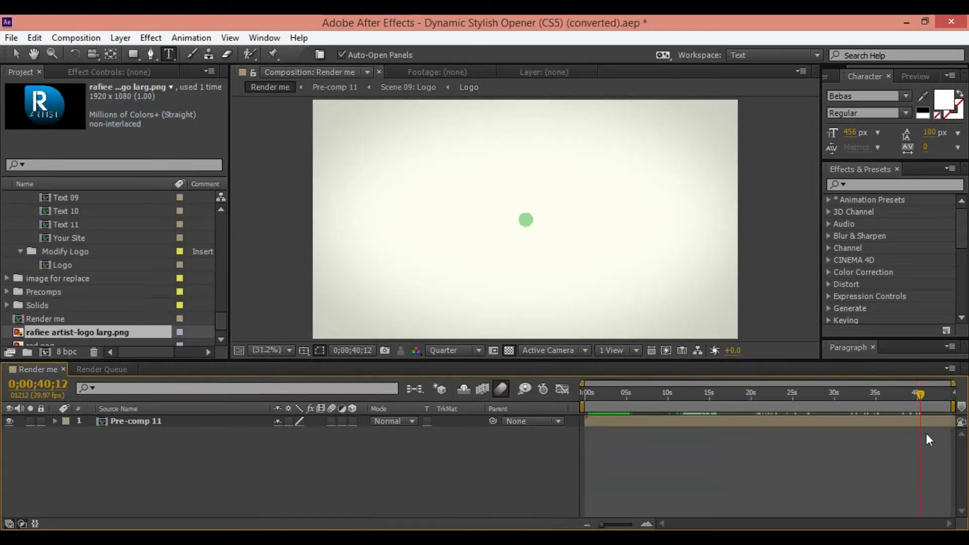
{"action": "left_click_drag", "start_coordinate": [926, 405], "coordinate": [934, 404]}
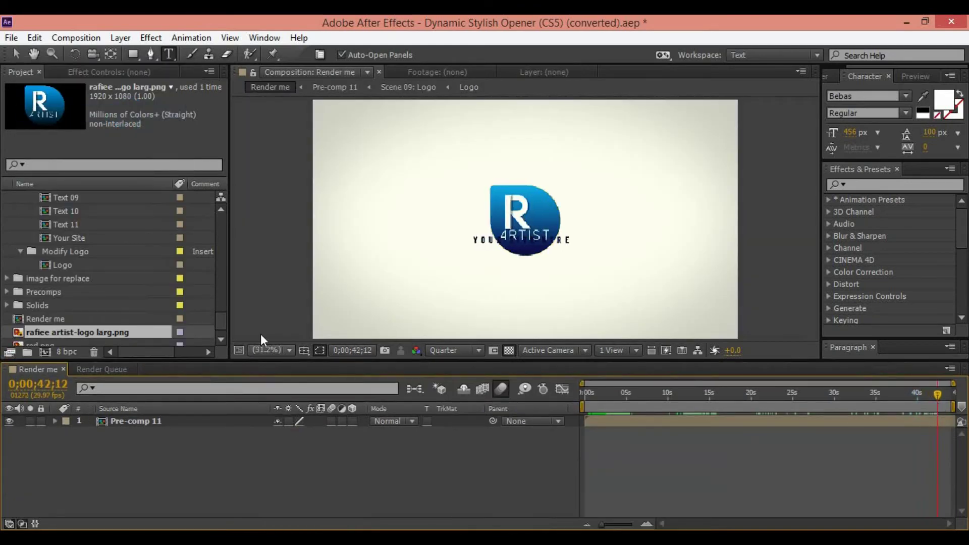
{"action": "double_click", "coordinate": [91, 242]}
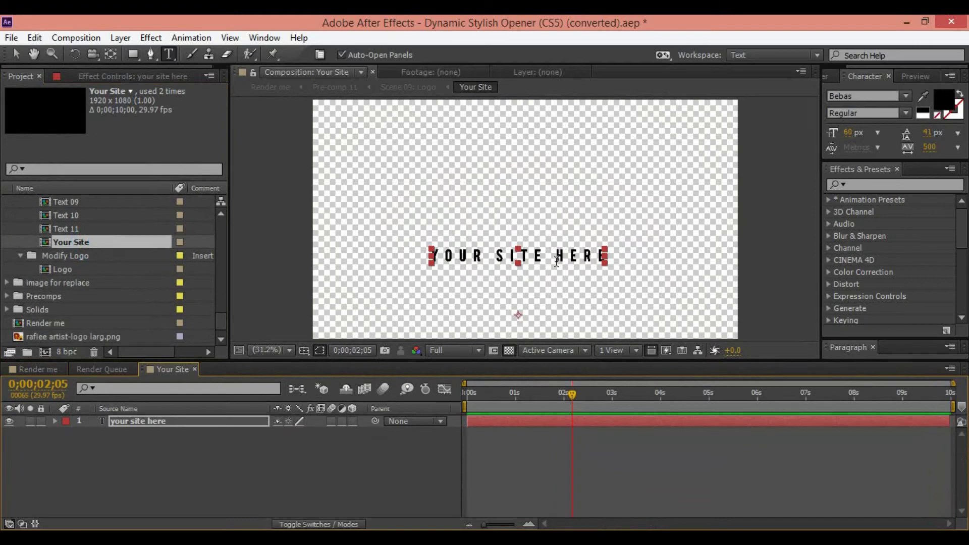
Step: Drag the YOUR SITE HERE text lower in Your Site, checking its placement in Render me
{"action": "left_click", "coordinate": [327, 399]}
{"action": "left_click_drag", "start_coordinate": [518, 250], "coordinate": [519, 280]}
{"action": "left_click", "coordinate": [30, 372]}
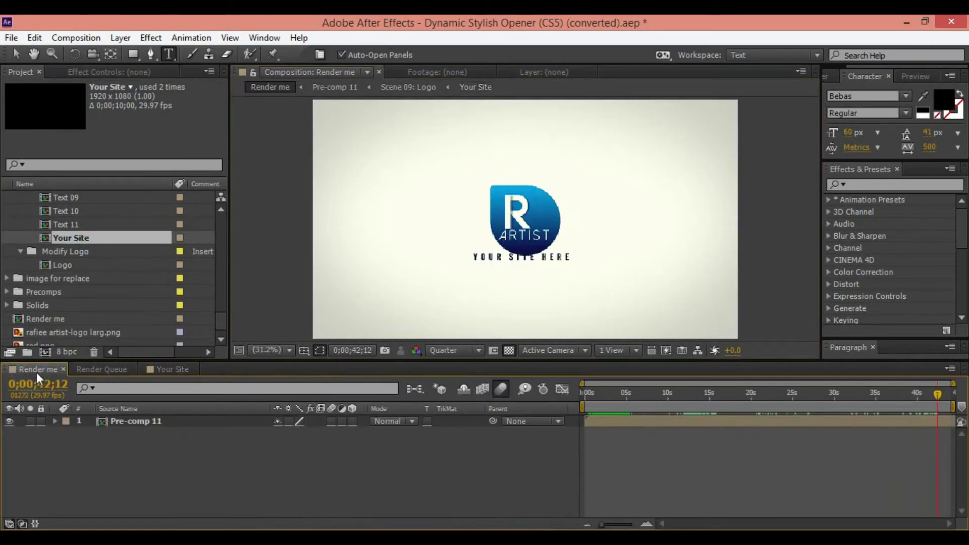
{"action": "left_click", "coordinate": [173, 370]}
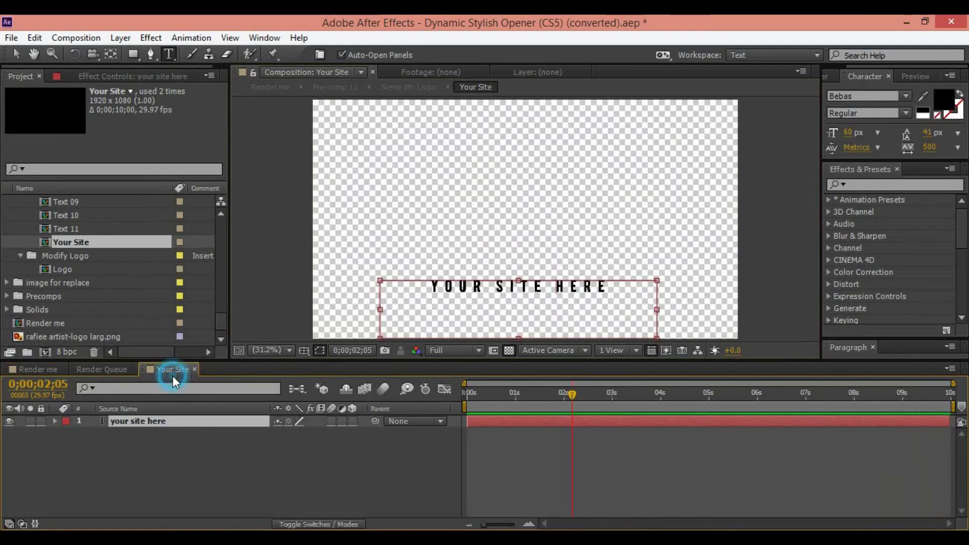
{"action": "left_click", "coordinate": [518, 279]}
{"action": "left_click", "coordinate": [40, 370]}
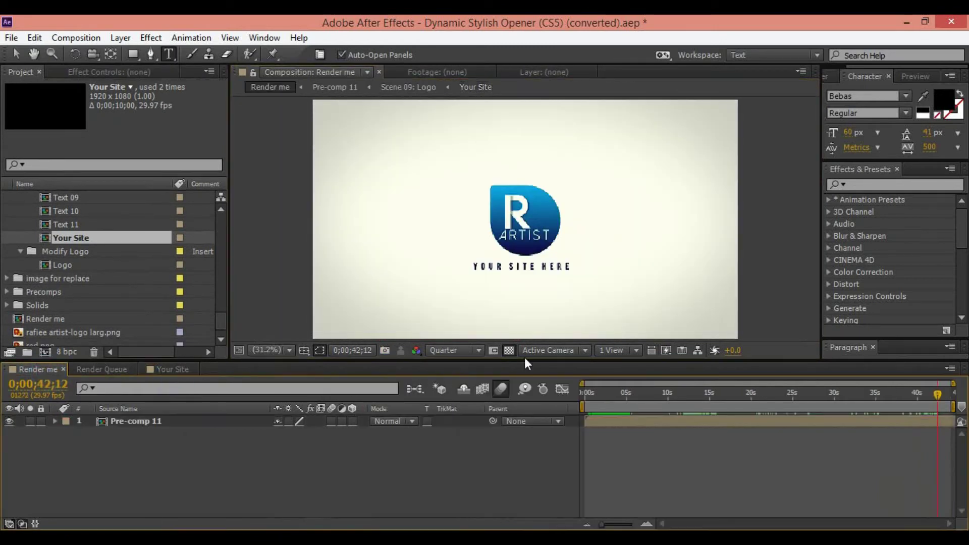
Step: Nudge the site text slightly lower, then scrub Render me to review the logo ending
{"action": "left_click", "coordinate": [178, 374]}
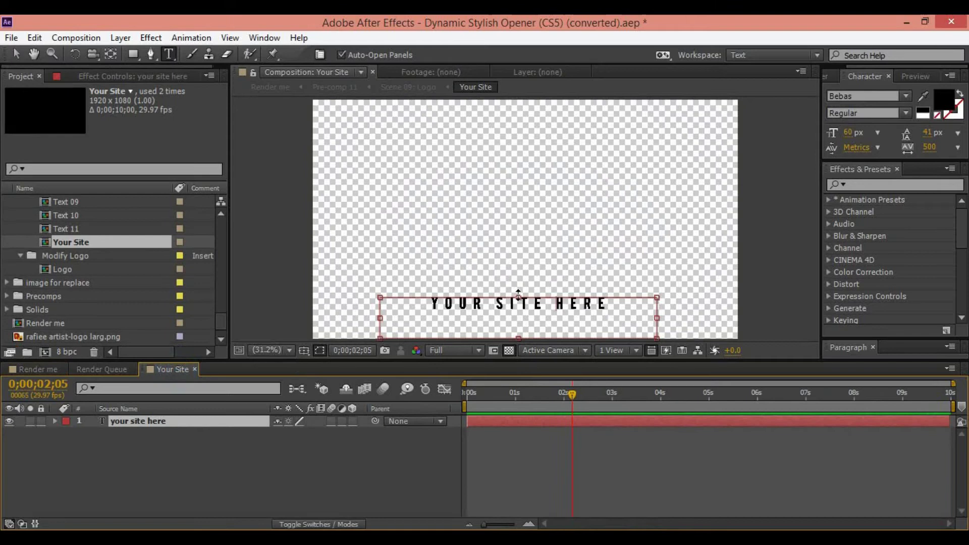
{"action": "left_click", "coordinate": [519, 294]}
{"action": "left_click", "coordinate": [38, 370]}
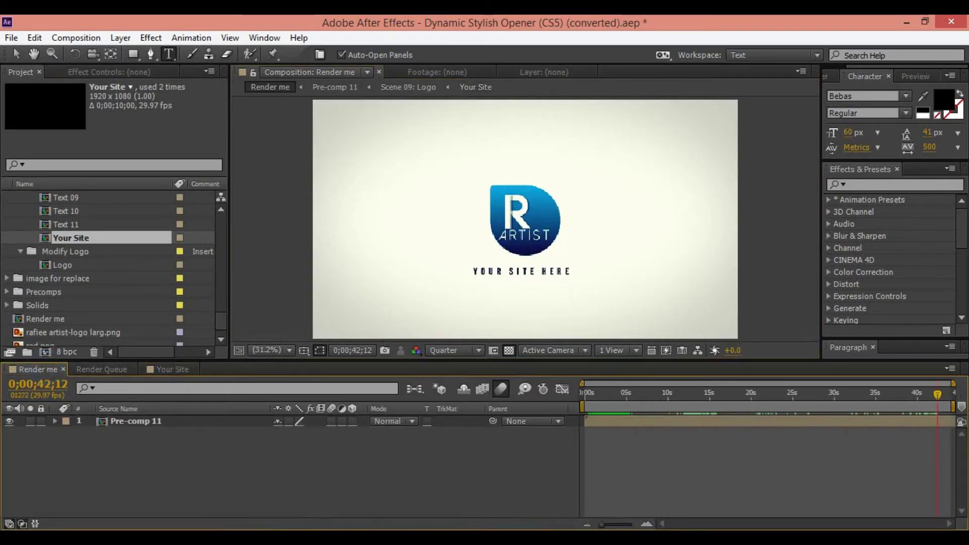
{"action": "left_click_drag", "start_coordinate": [931, 402], "coordinate": [629, 401]}
{"action": "left_click_drag", "start_coordinate": [917, 392], "coordinate": [931, 393]}
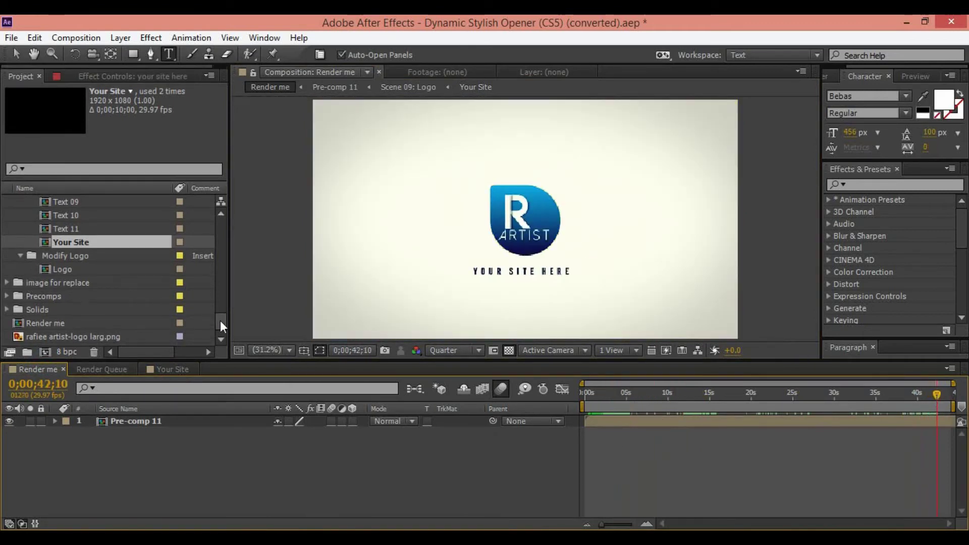
{"action": "left_click_drag", "start_coordinate": [220, 320], "coordinate": [216, 222]}
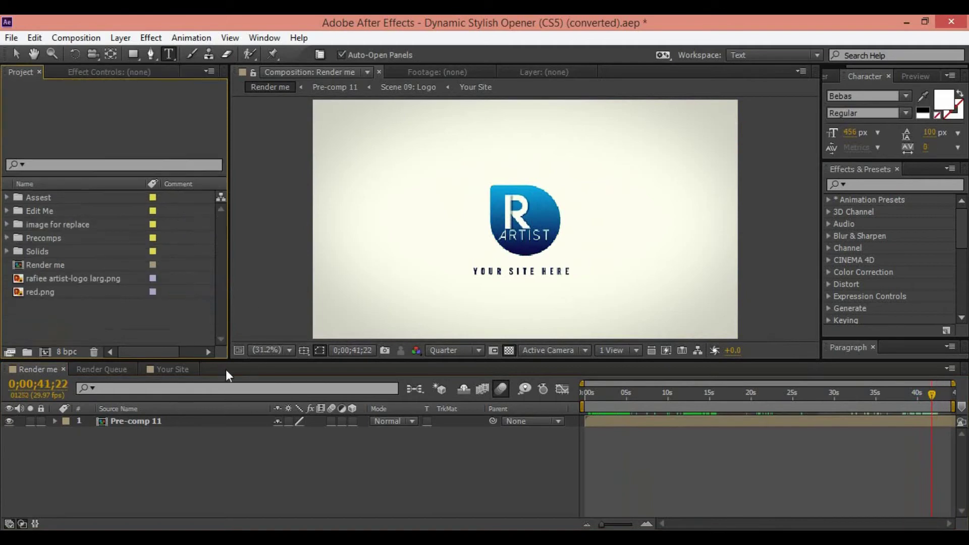
Step: Import the ES_Everything Shines mp3 from Downloads > Music into the project
{"action": "right_click", "coordinate": [226, 370]}
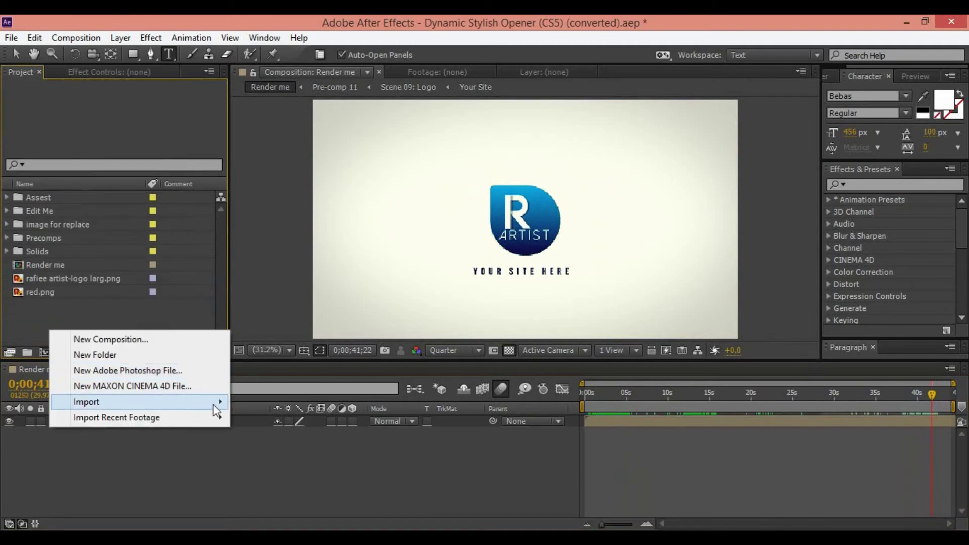
{"action": "mouse_move", "coordinate": [208, 402]}
{"action": "left_click", "coordinate": [256, 399]}
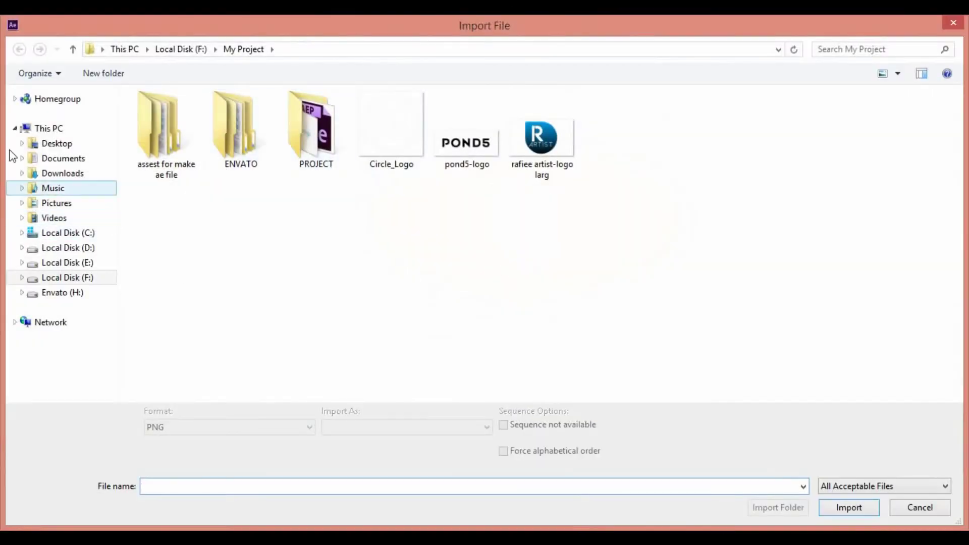
{"action": "left_click", "coordinate": [46, 187]}
{"action": "left_click", "coordinate": [218, 120]}
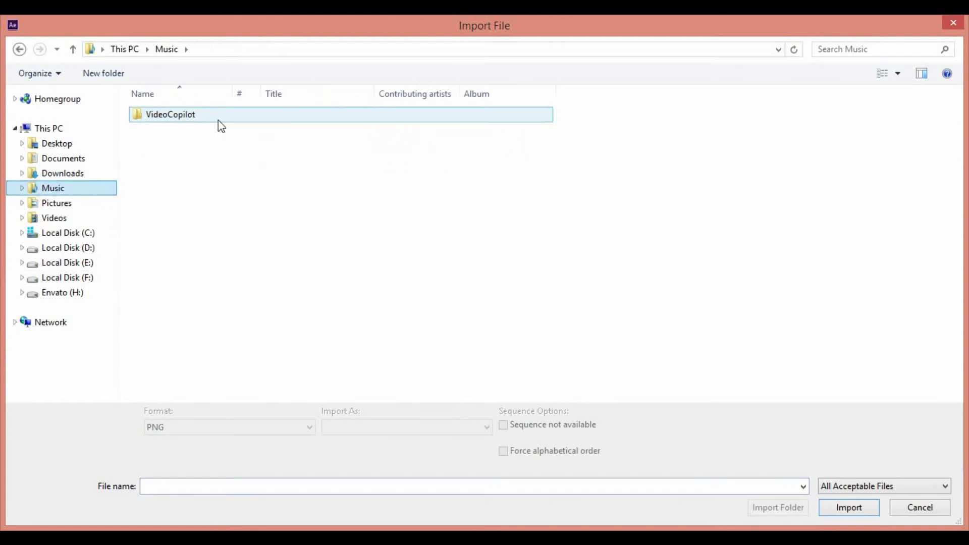
{"action": "left_click", "coordinate": [82, 176]}
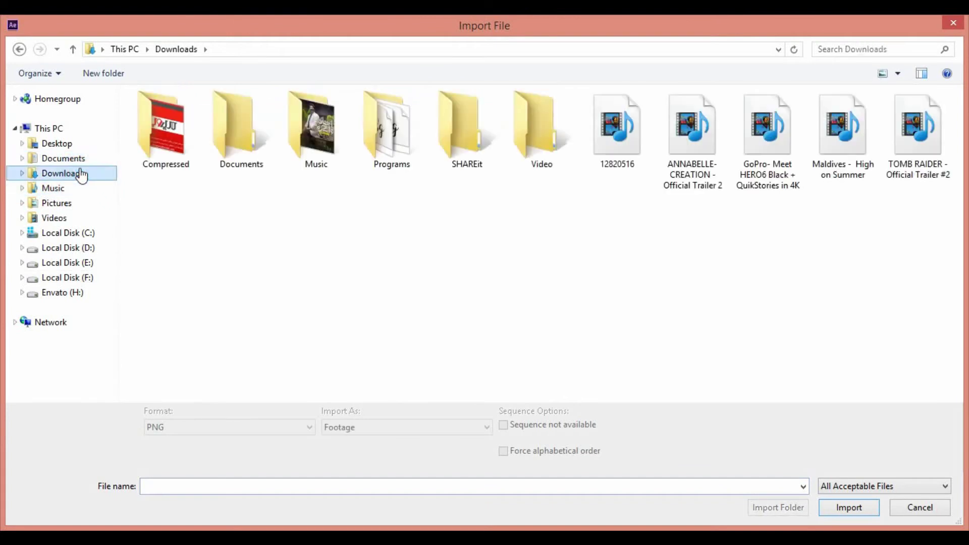
{"action": "double_click", "coordinate": [329, 137]}
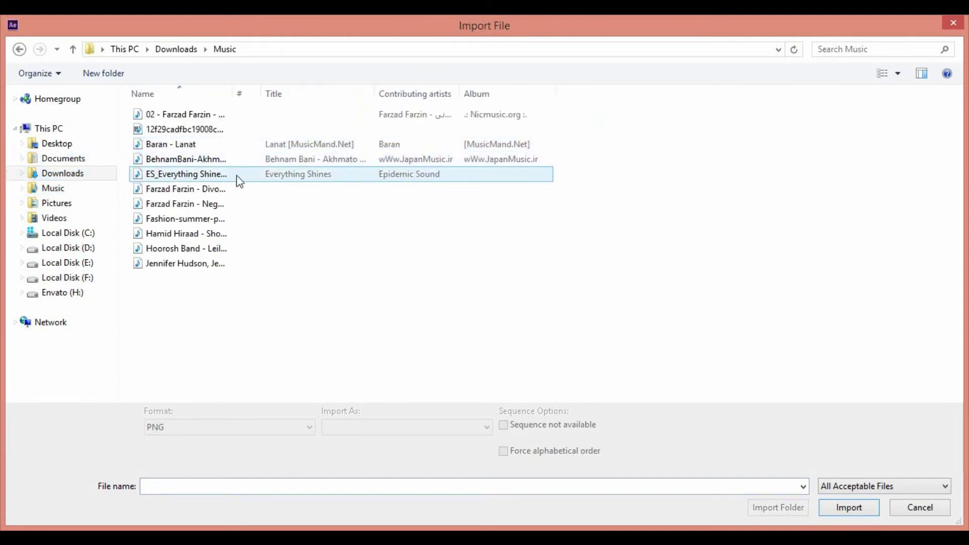
{"action": "double_click", "coordinate": [211, 174]}
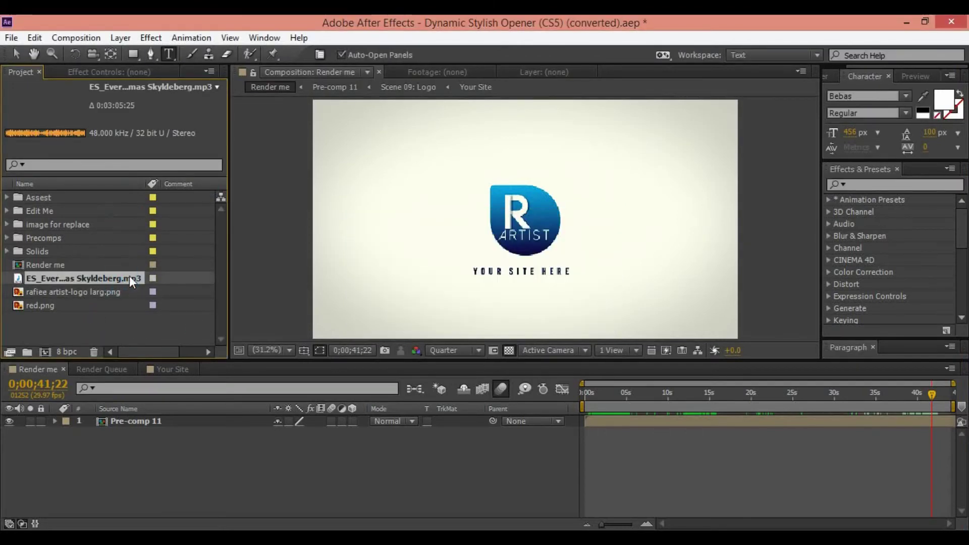
Step: Set the Everything Shines in-point to 0:01:30:11 and add it to Render me
{"action": "double_click", "coordinate": [129, 278]}
{"action": "left_click_drag", "start_coordinate": [349, 317], "coordinate": [518, 320]}
{"action": "left_click", "coordinate": [437, 335]}
{"action": "left_click_drag", "start_coordinate": [52, 277], "coordinate": [116, 420]}
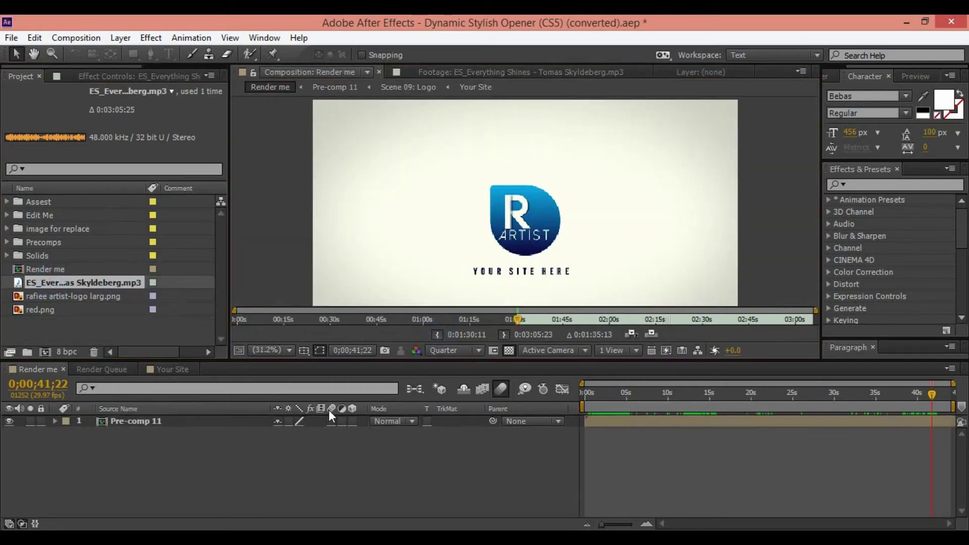
Step: Preview the opener with music from the start and through the photo collage
{"action": "left_click_drag", "start_coordinate": [621, 401], "coordinate": [583, 400]}
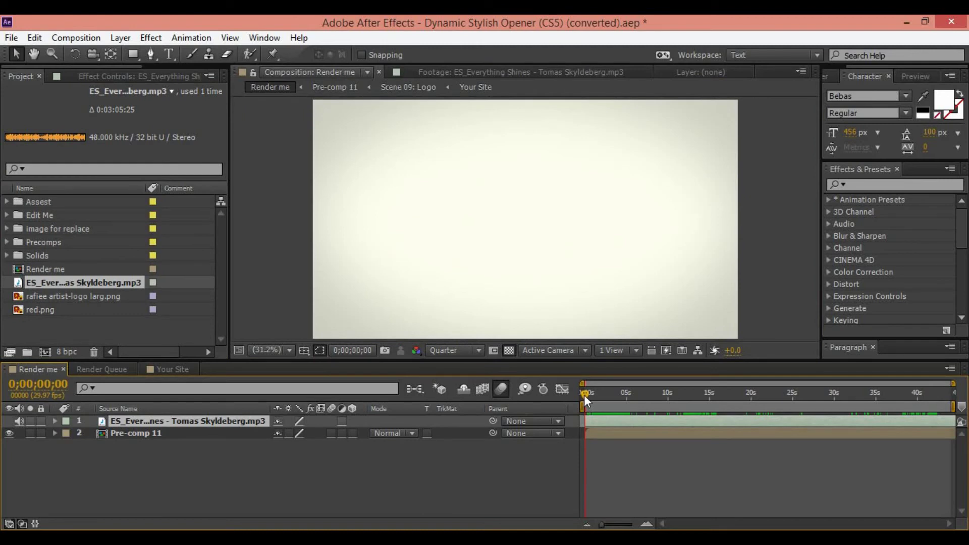
{"action": "key", "text": "space"}
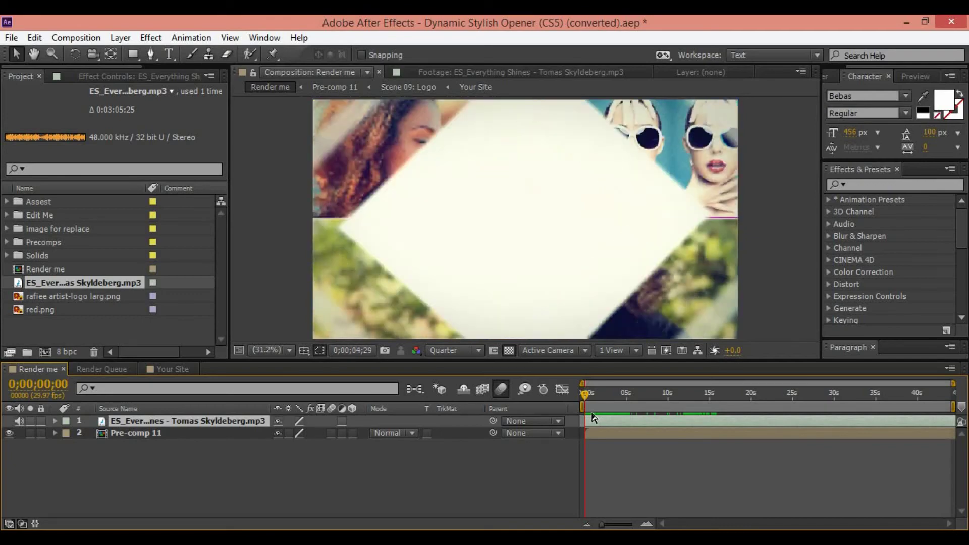
{"action": "left_click", "coordinate": [622, 446]}
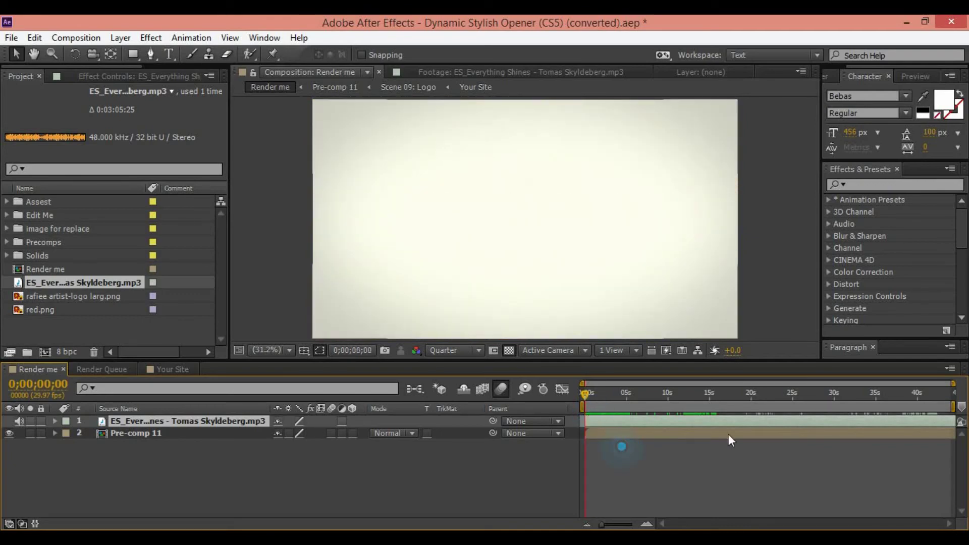
{"action": "left_click_drag", "start_coordinate": [586, 394], "coordinate": [621, 396]}
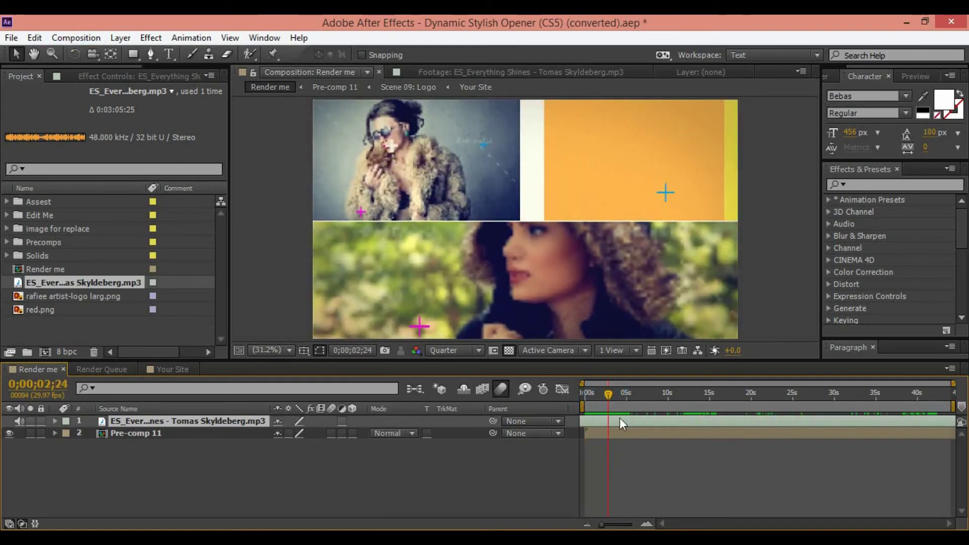
{"action": "key", "text": "space"}
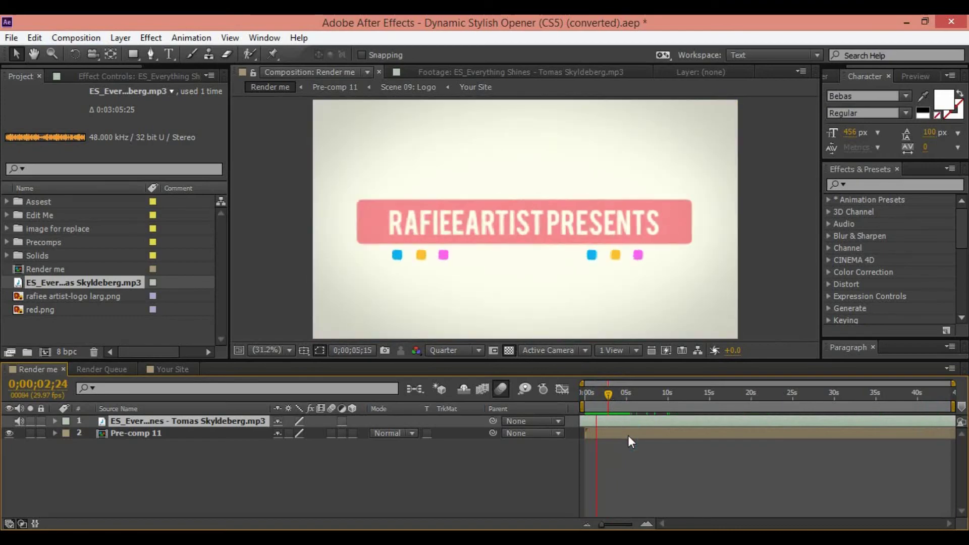
{"action": "key", "text": "space"}
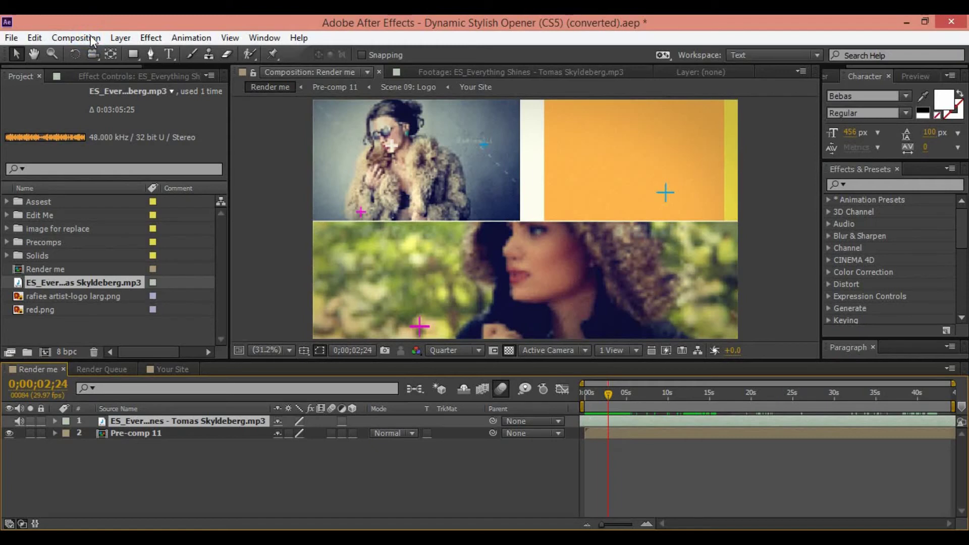
Step: Queue Render me with render settings at Full resolution and Best quality
{"action": "left_click", "coordinate": [76, 38]}
{"action": "left_click", "coordinate": [101, 156]}
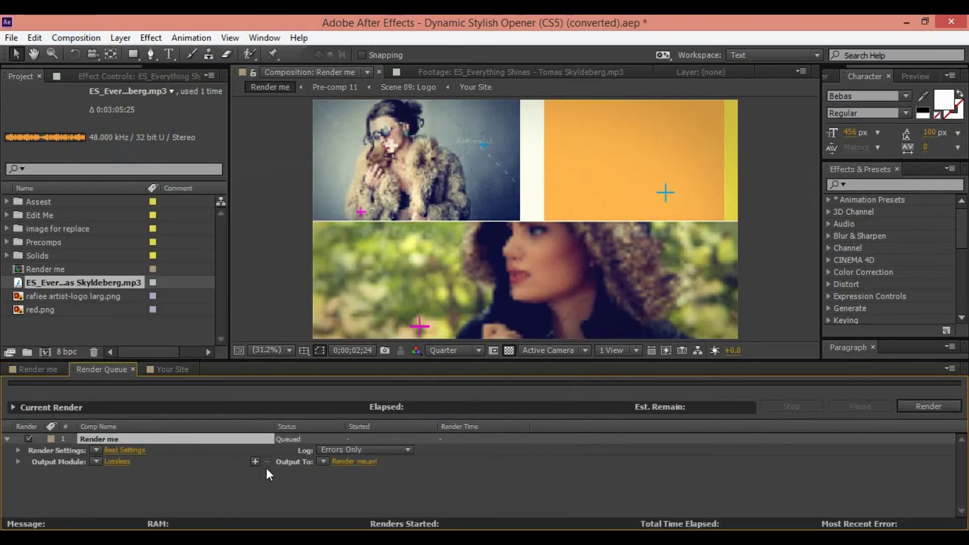
{"action": "left_click", "coordinate": [127, 444]}
{"action": "left_click", "coordinate": [417, 144]}
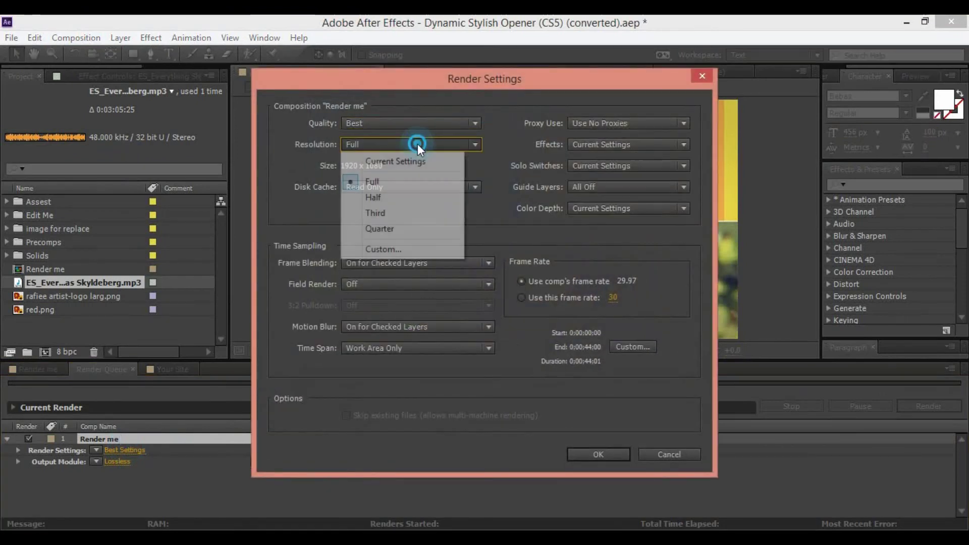
{"action": "left_click", "coordinate": [374, 197]}
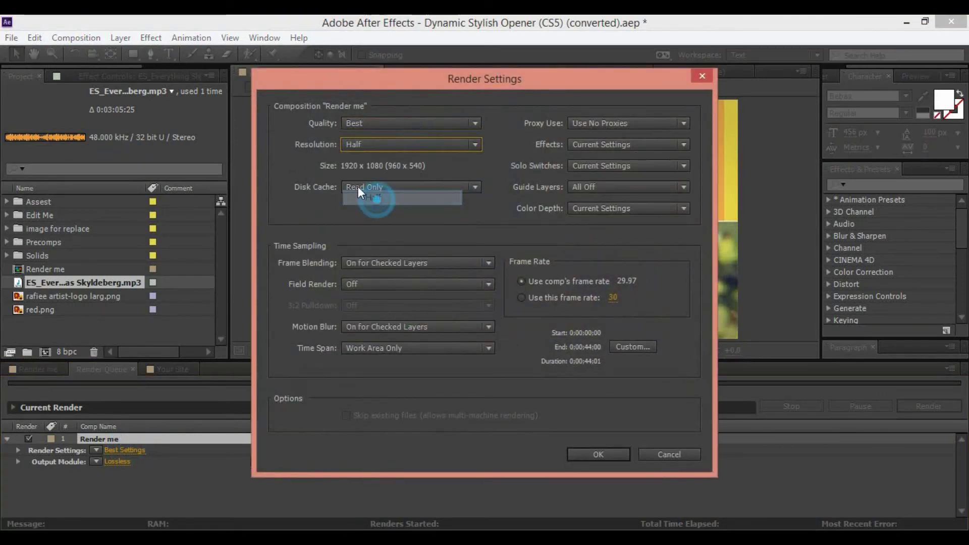
{"action": "left_click", "coordinate": [366, 144]}
{"action": "left_click", "coordinate": [379, 229]}
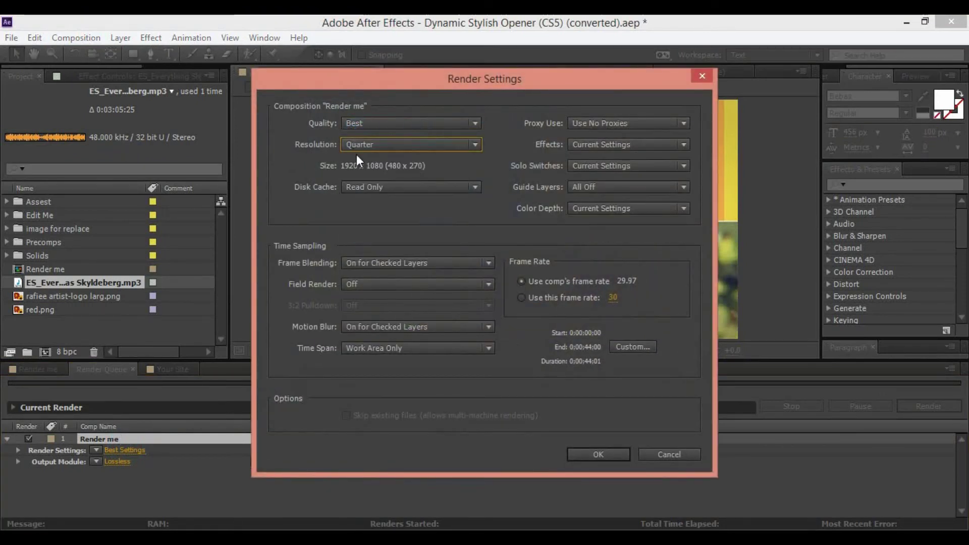
{"action": "left_click", "coordinate": [359, 144]}
{"action": "left_click", "coordinate": [379, 183]}
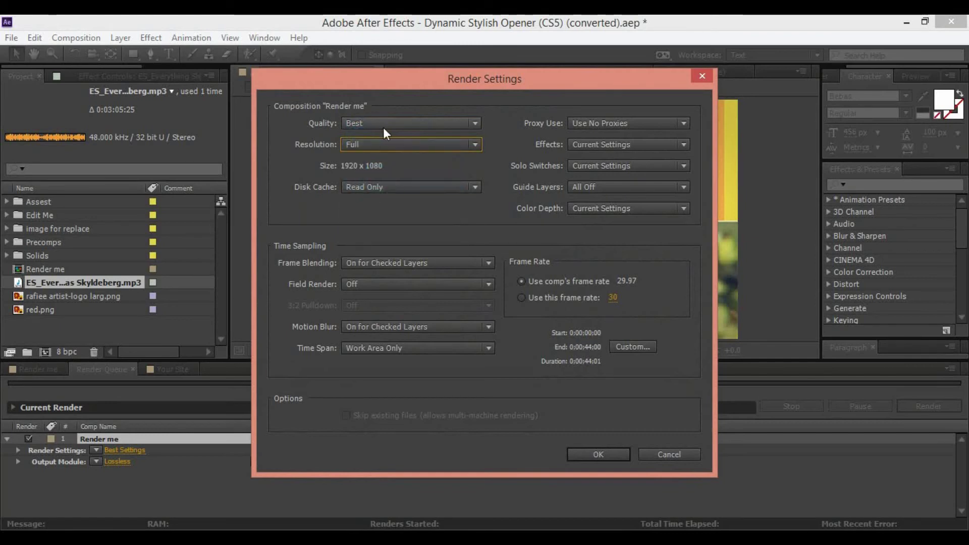
{"action": "left_click", "coordinate": [384, 123]}
{"action": "left_click", "coordinate": [373, 159]}
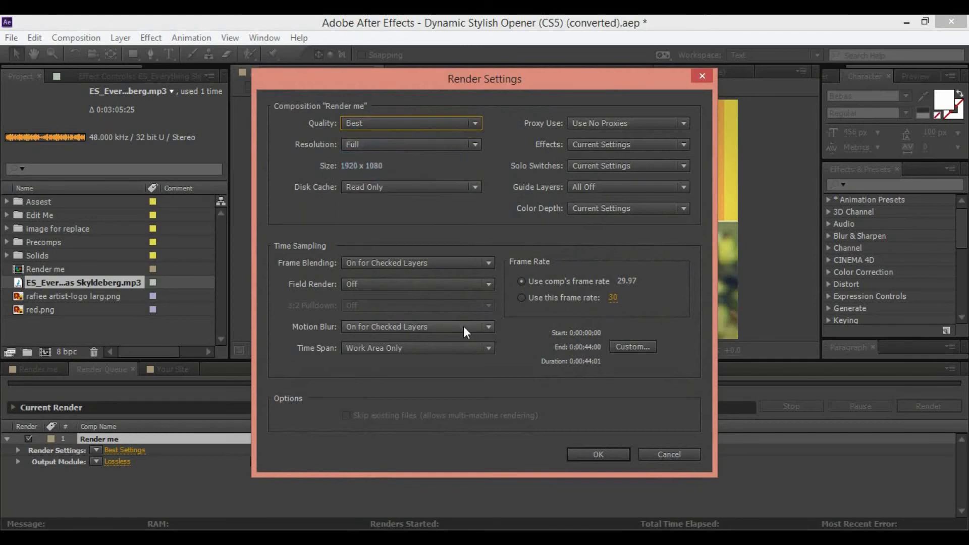
{"action": "left_click", "coordinate": [578, 453]}
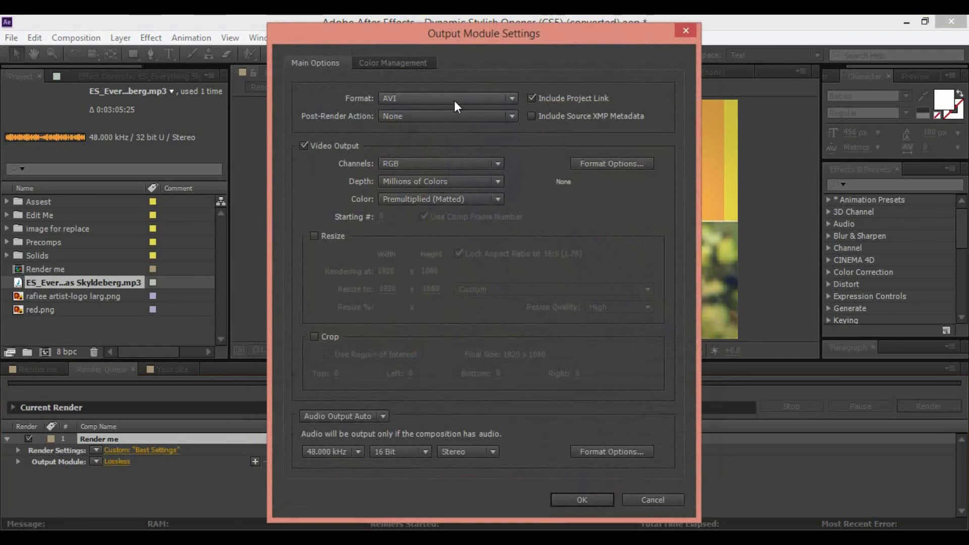
Step: Set the output format to AVI and direct Render me's output to the Desktop
{"action": "left_click", "coordinate": [454, 101]}
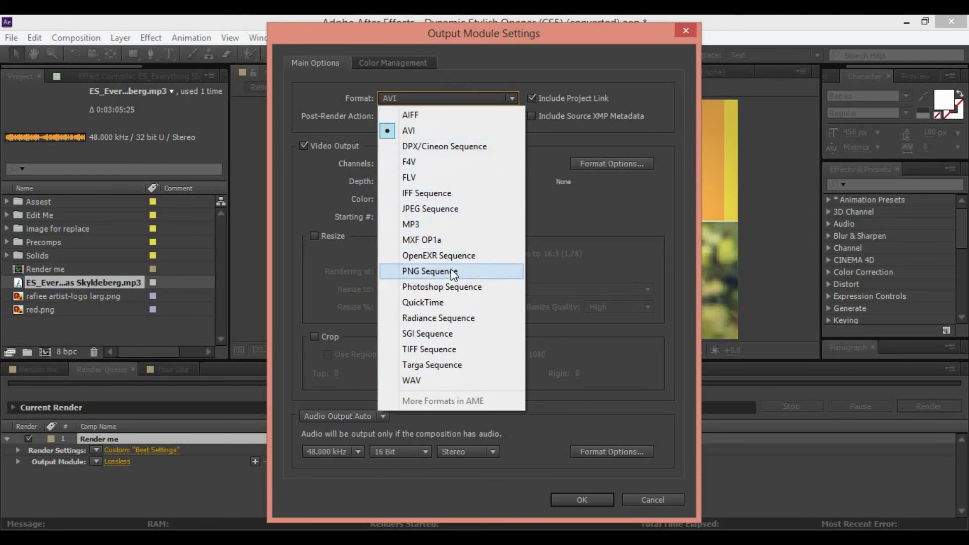
{"action": "left_click", "coordinate": [394, 334]}
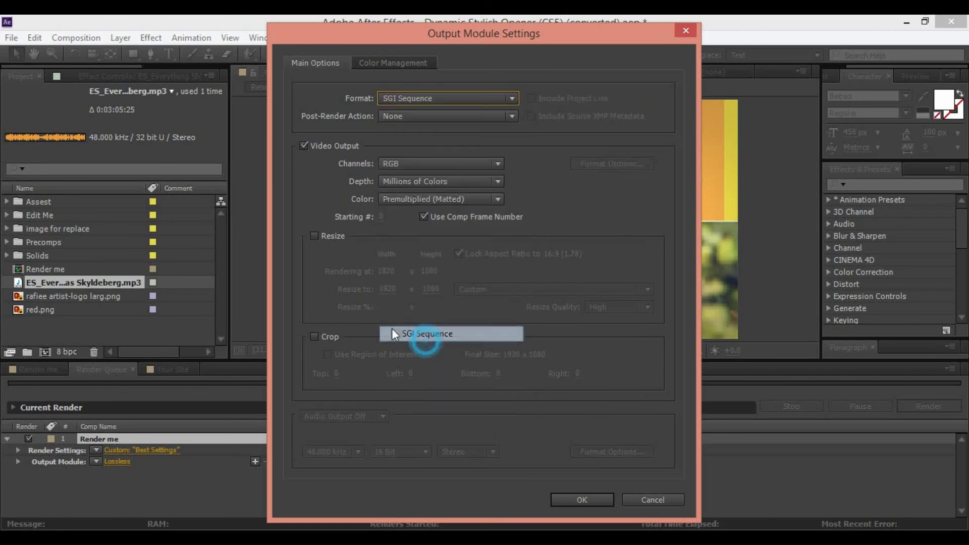
{"action": "left_click", "coordinate": [430, 94]}
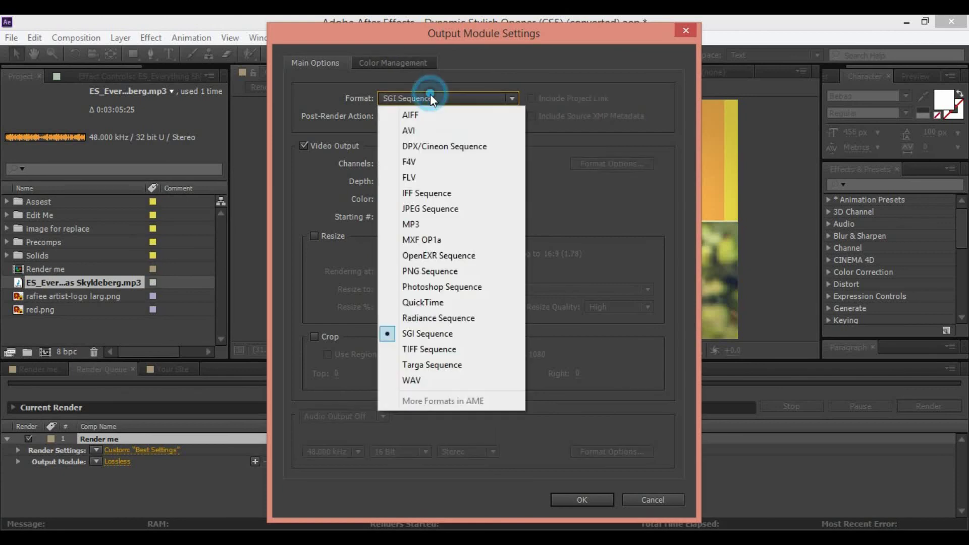
{"action": "left_click", "coordinate": [427, 131]}
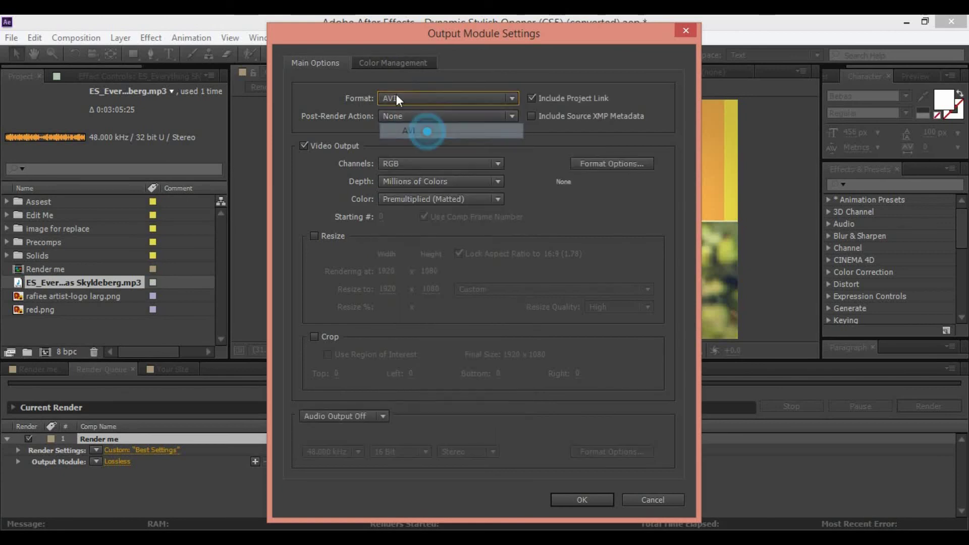
{"action": "left_click", "coordinate": [596, 498]}
{"action": "left_click", "coordinate": [348, 462]}
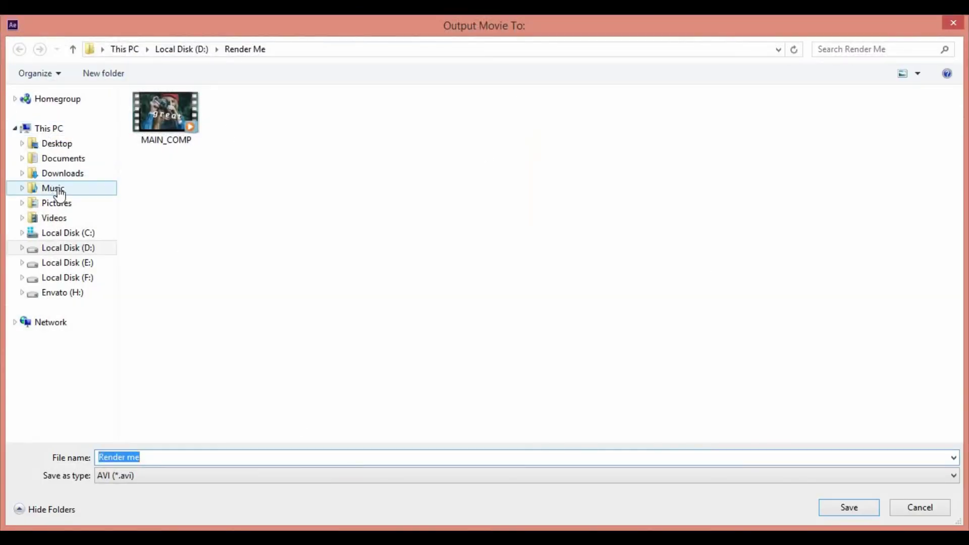
{"action": "left_click", "coordinate": [58, 145]}
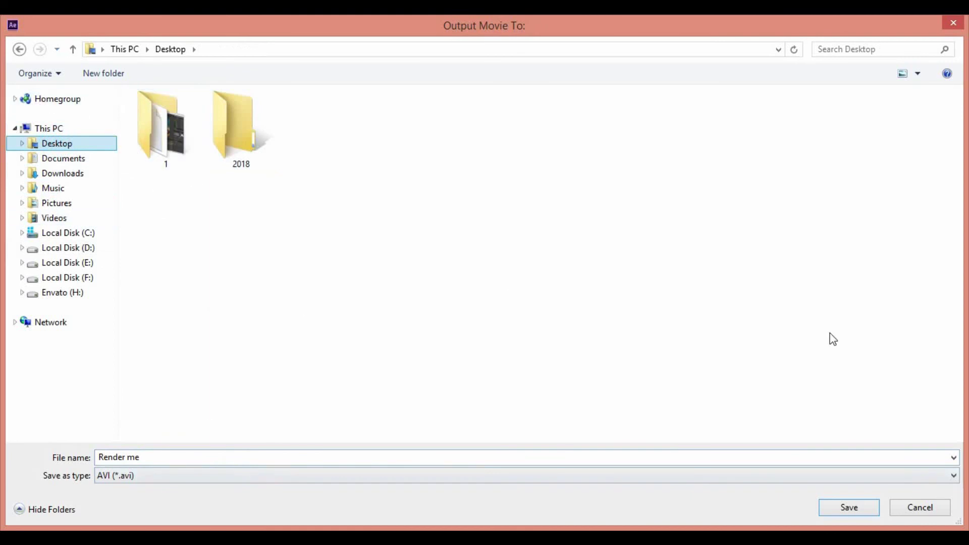
Step: Save Render me.avi to the Desktop and start the render
{"action": "left_click", "coordinate": [916, 512]}
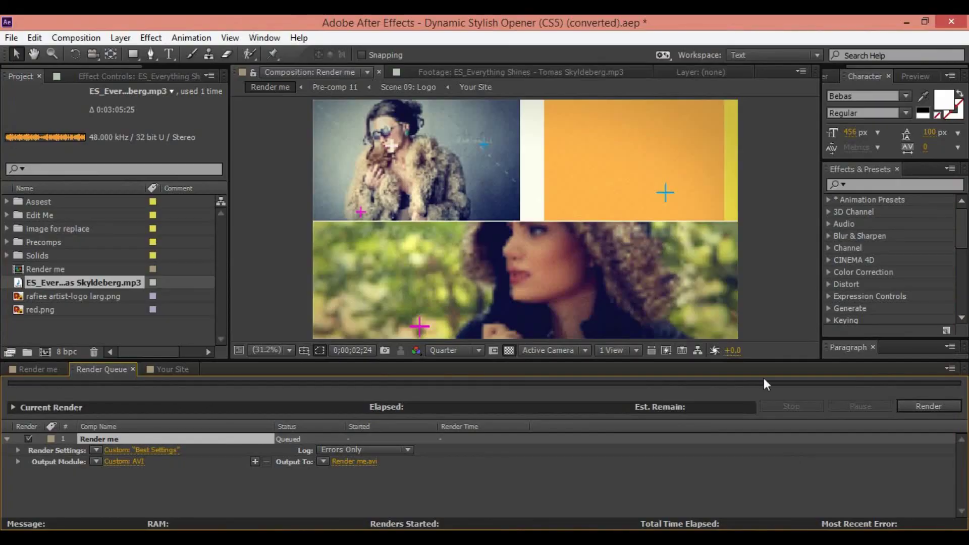
{"action": "left_click", "coordinate": [929, 406]}
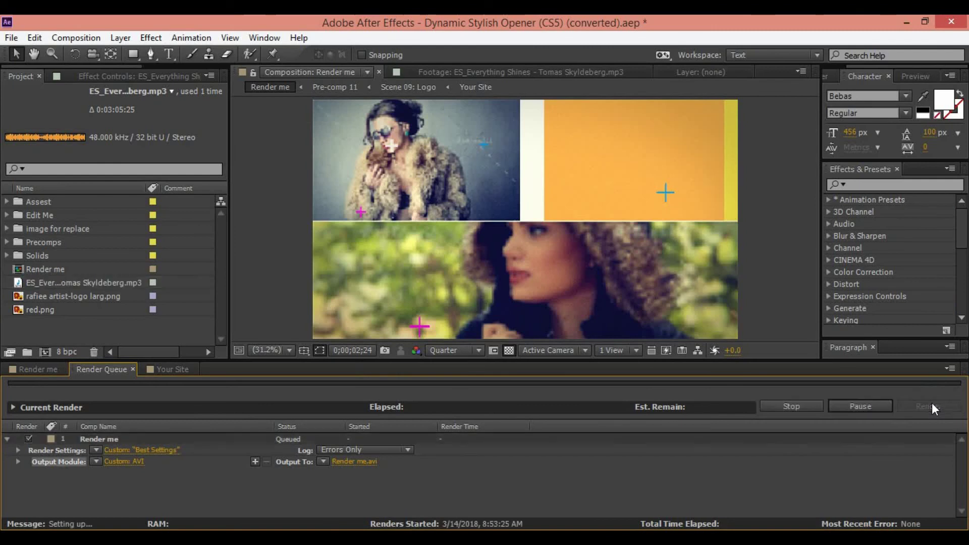